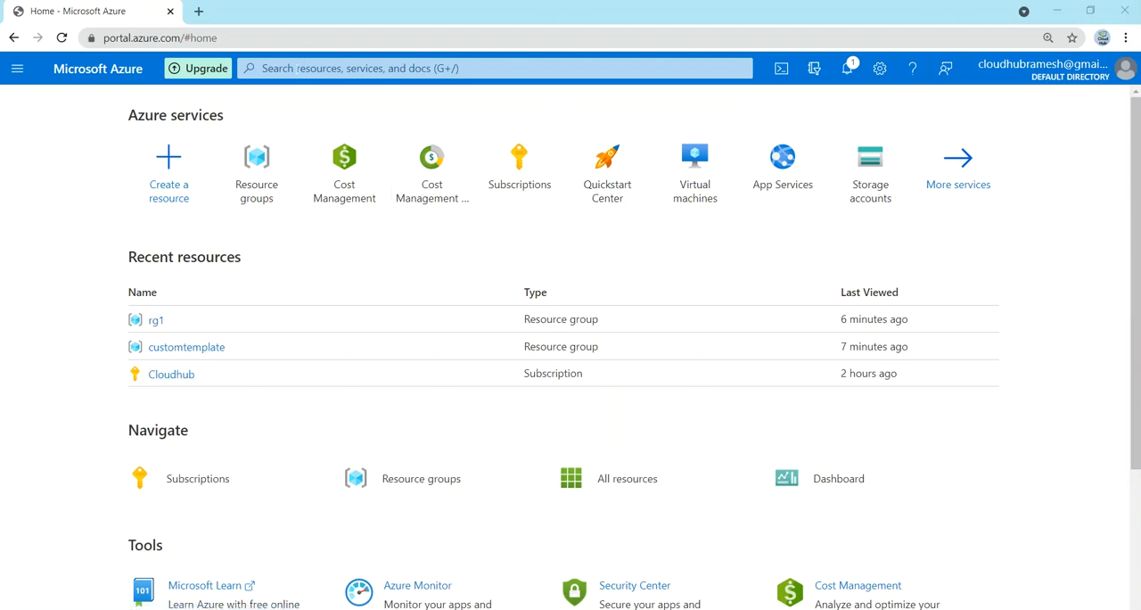
Step: Find the service for deploying a custom template and start building a new template in the editor
{"action": "left_click", "coordinate": [303, 67]}
{"action": "type", "text": "deploy"}
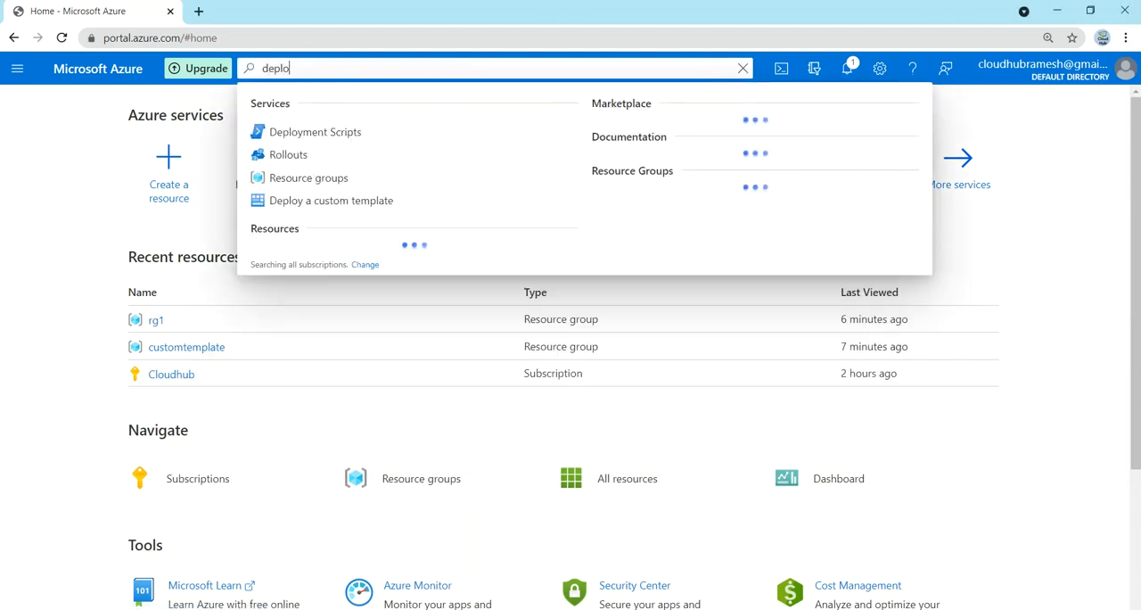
{"action": "left_click", "coordinate": [301, 204]}
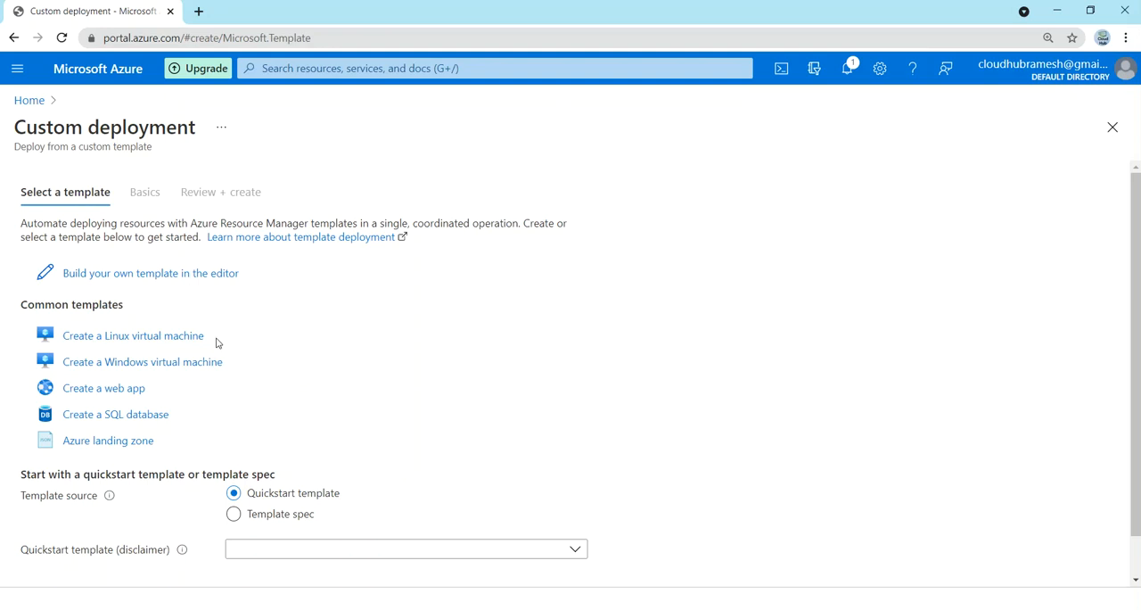
{"action": "left_click", "coordinate": [197, 278]}
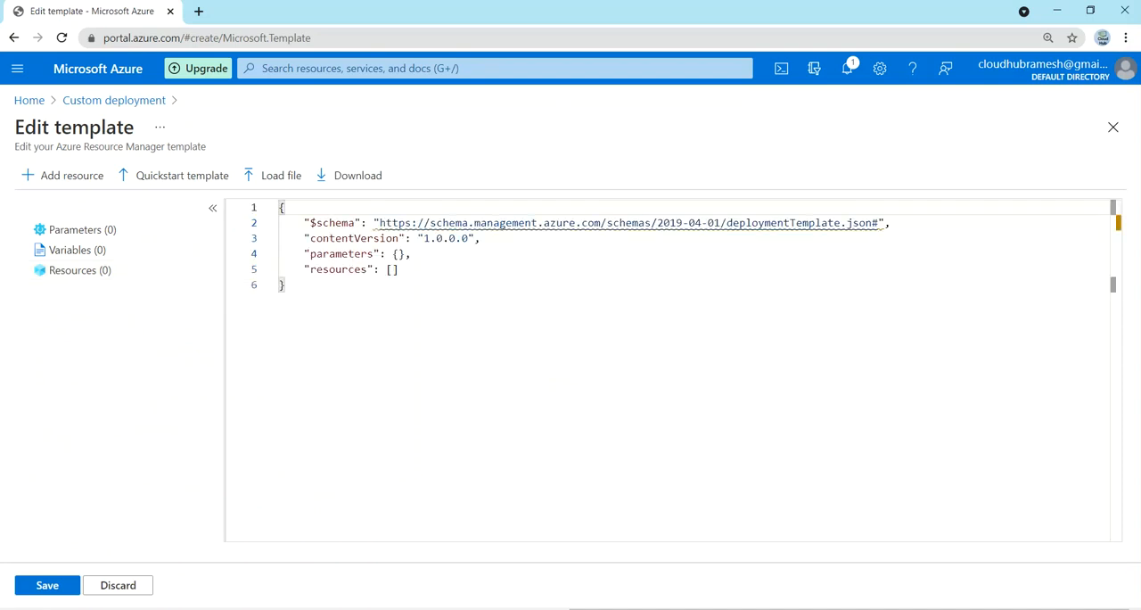
Step: Clear all of the default JSON code from the template editor
{"action": "left_click", "coordinate": [285, 286]}
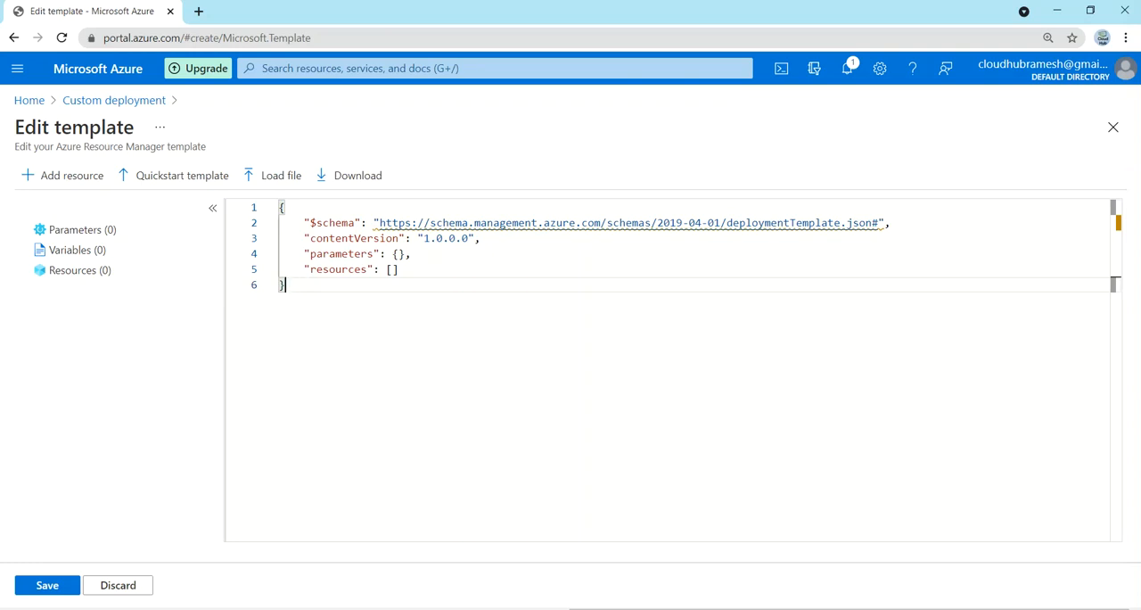
{"action": "key", "text": "ctrl+a"}
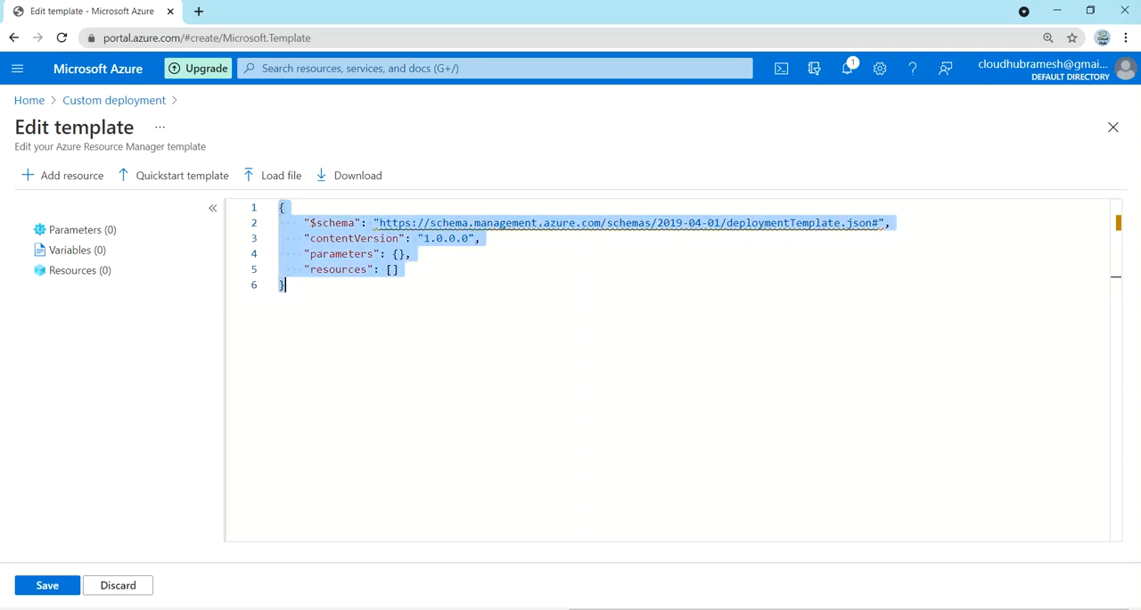
{"action": "key", "text": "Delete"}
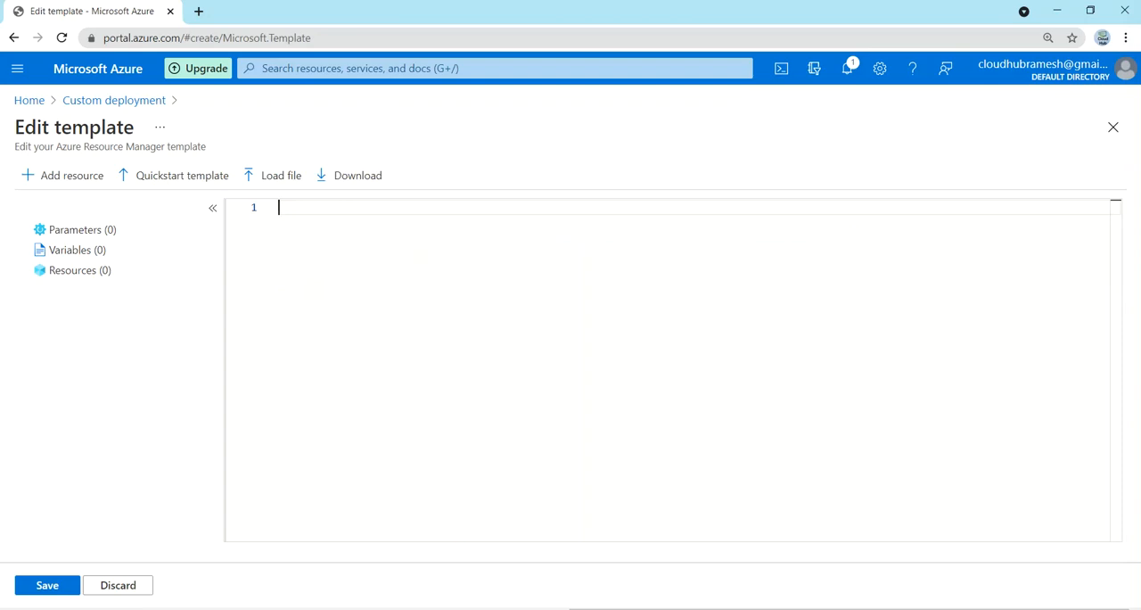
Step: Copy the entire contents of template.json from Visual Studio Code into the Azure template editor and save the template
{"action": "key", "text": "alt+Tab"}
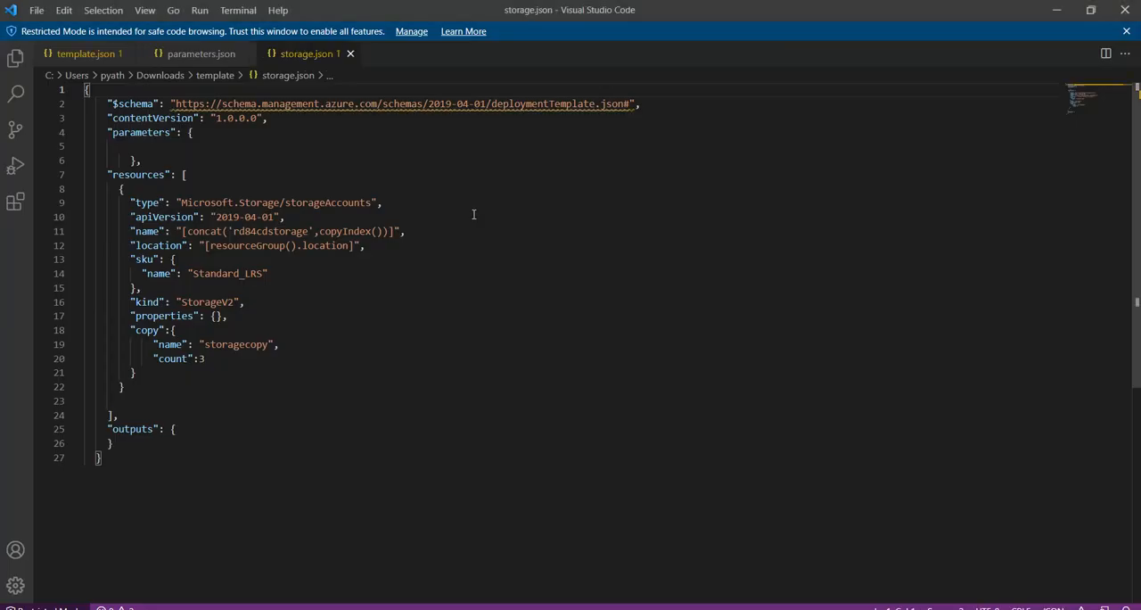
{"action": "left_click", "coordinate": [86, 55]}
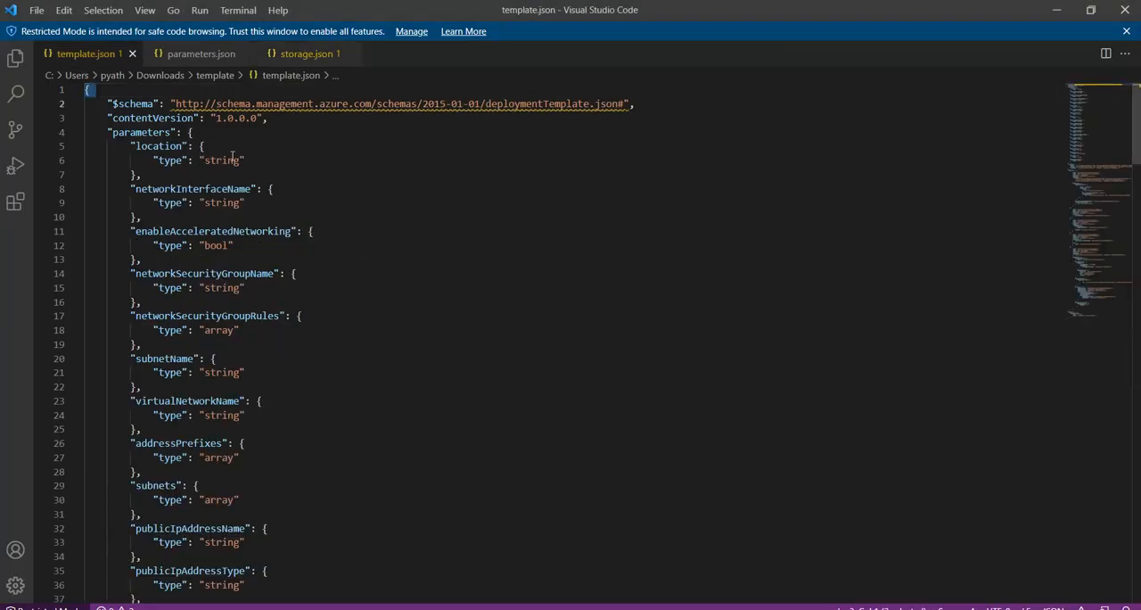
{"action": "left_click", "coordinate": [263, 157]}
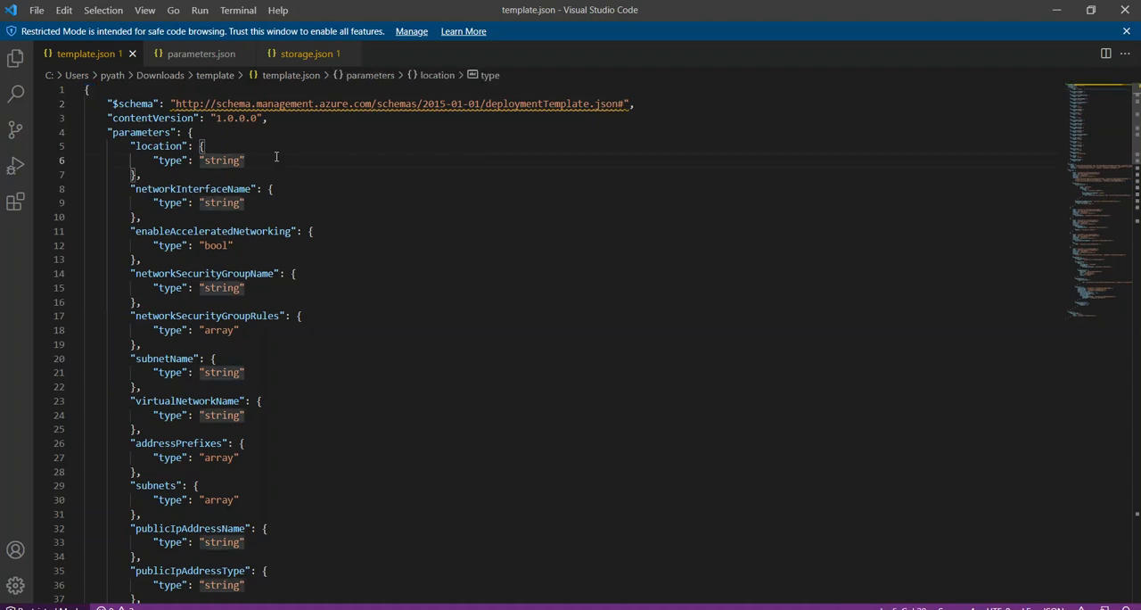
{"action": "key", "text": "ctrl+a"}
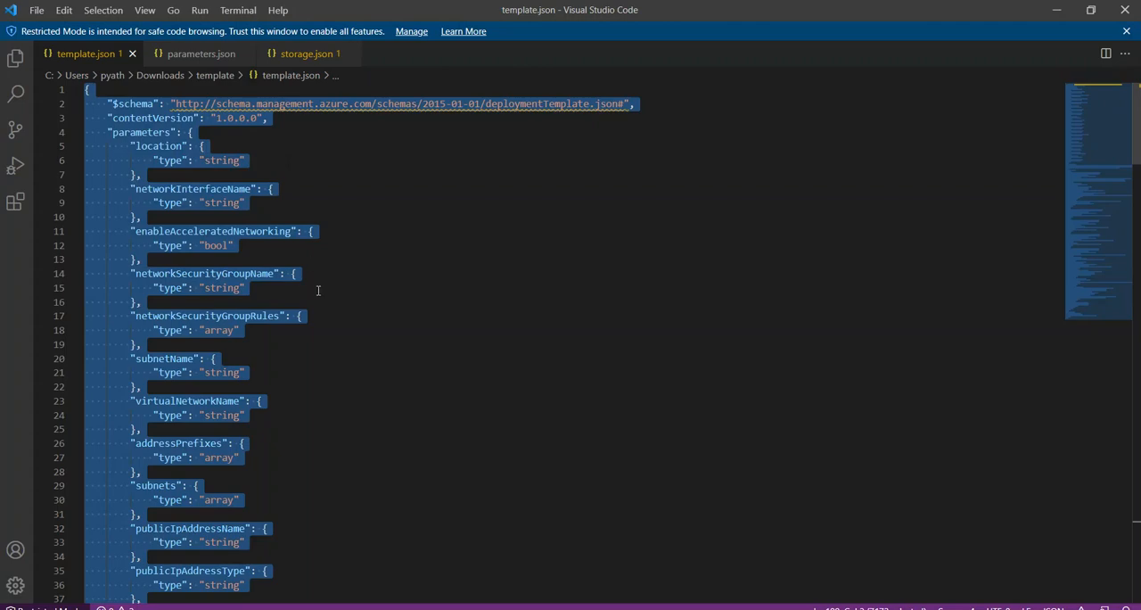
{"action": "left_click", "coordinate": [333, 609]}
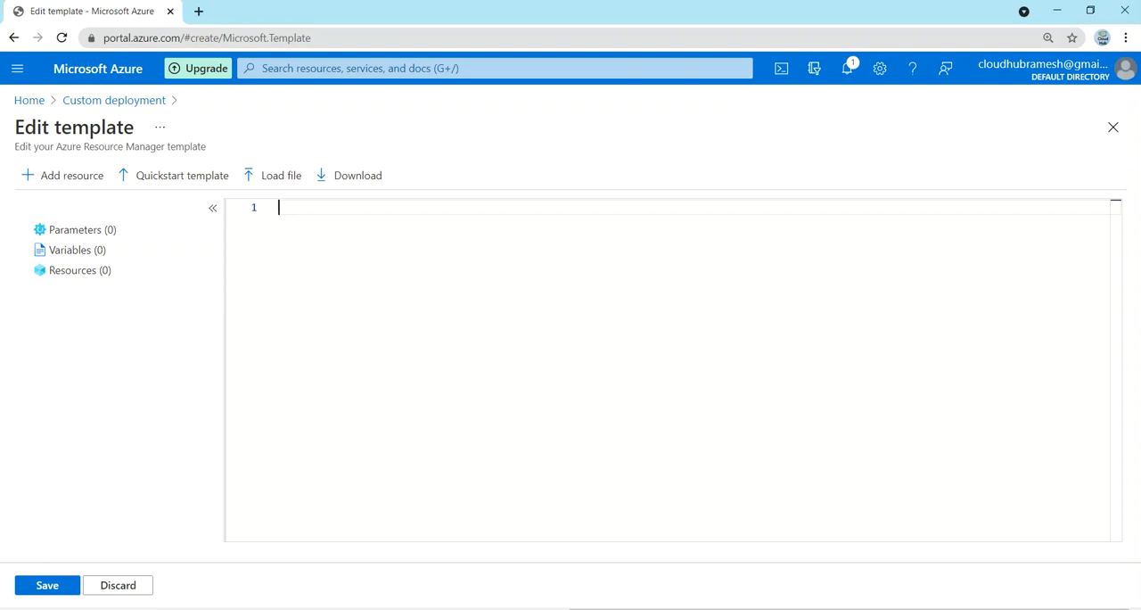
{"action": "key", "text": "ctrl+v"}
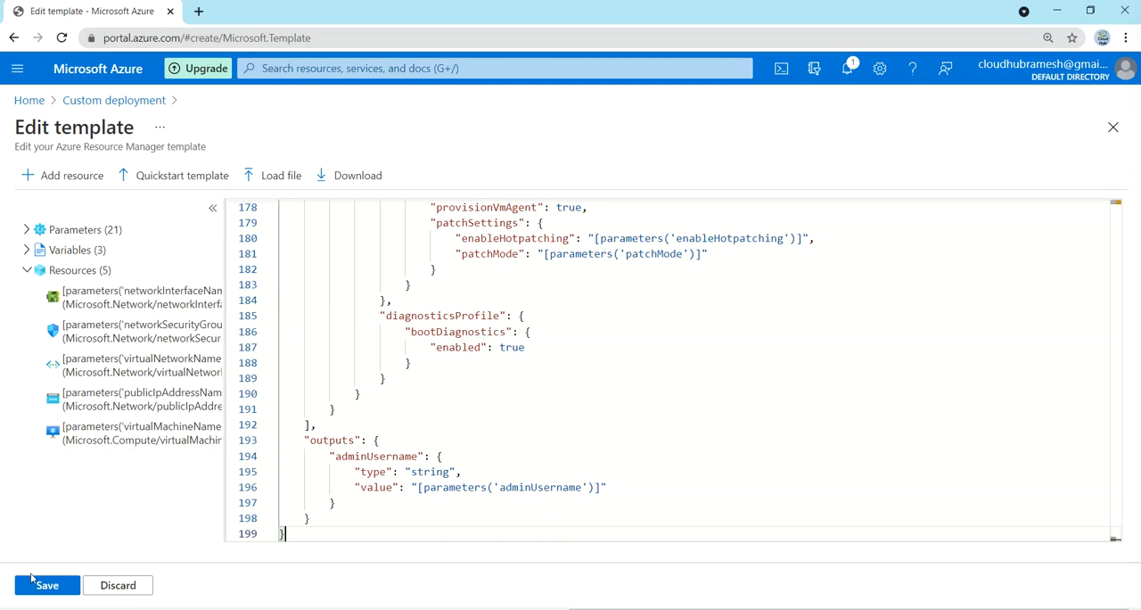
{"action": "left_click", "coordinate": [39, 585]}
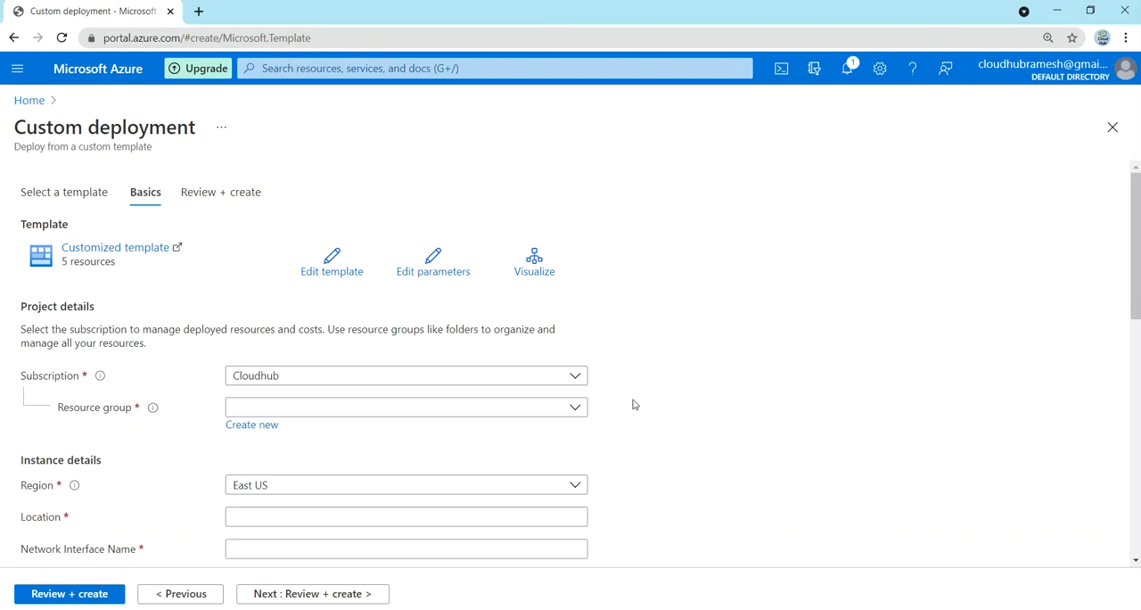
Step: Open the deployment's parameters for editing and delete all of the default parameter JSON
{"action": "scroll", "coordinate": [633, 405], "scroll_direction": "down", "scroll_amount": 3}
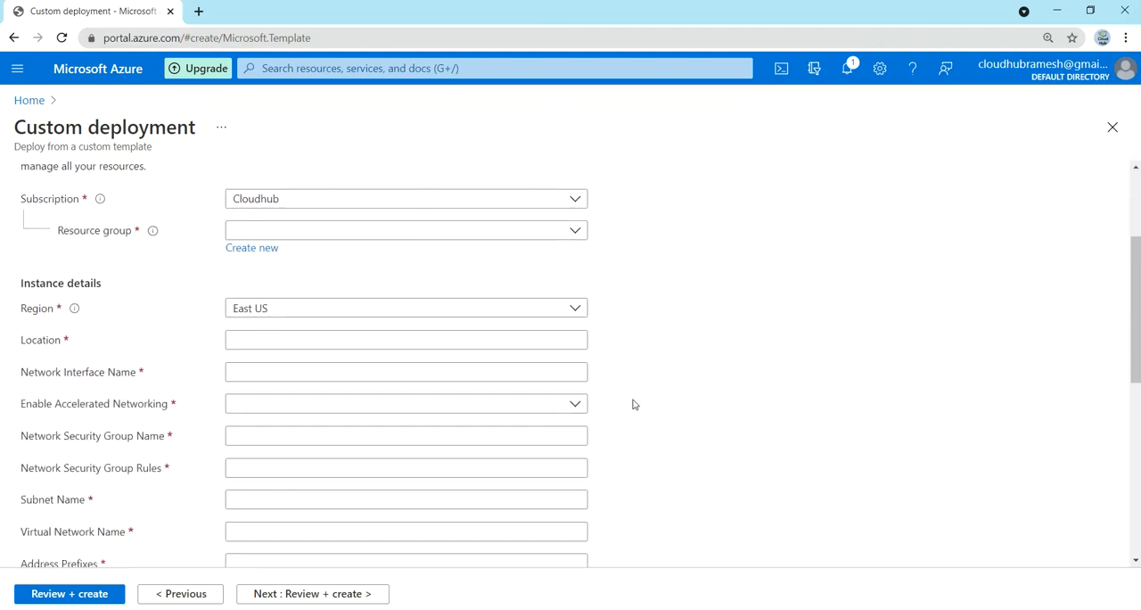
{"action": "scroll", "coordinate": [633, 405], "scroll_direction": "down", "scroll_amount": 1}
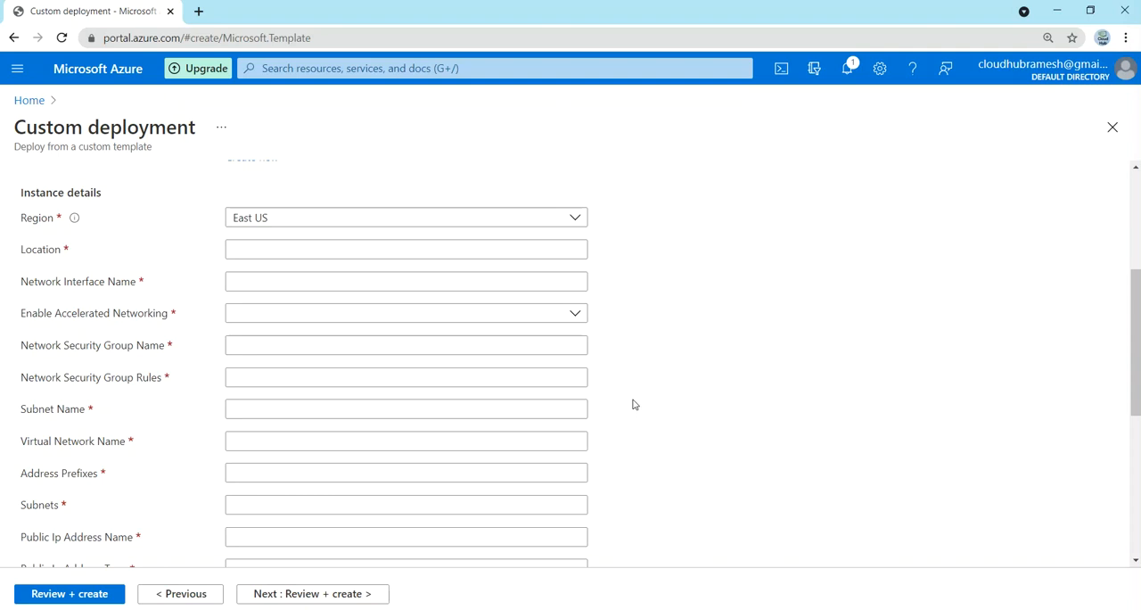
{"action": "scroll", "coordinate": [638, 358], "scroll_direction": "up", "scroll_amount": 5}
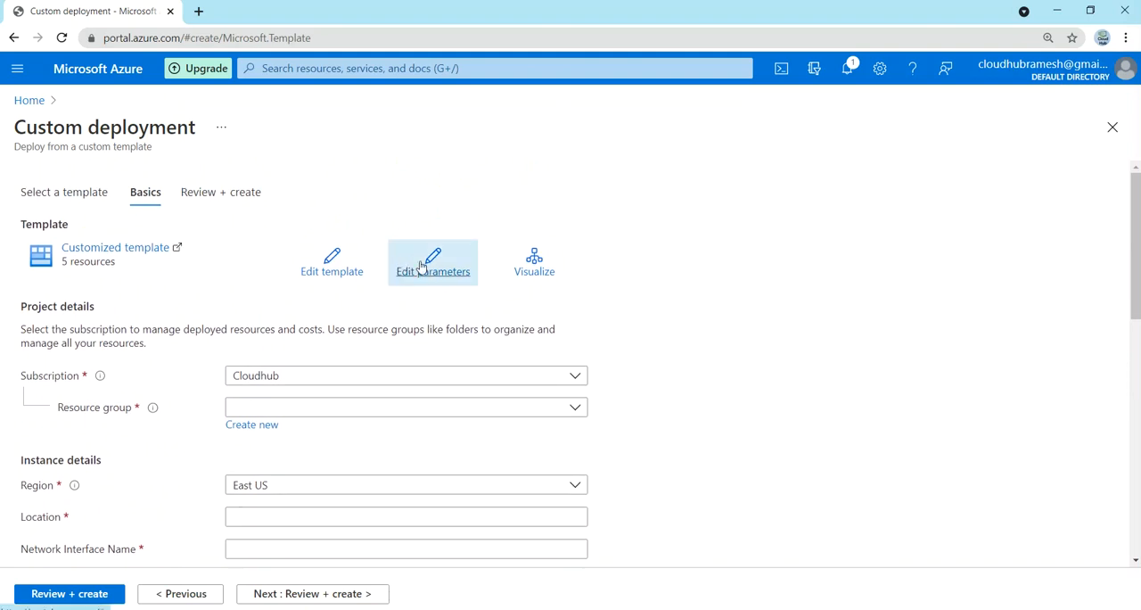
{"action": "left_click", "coordinate": [422, 268]}
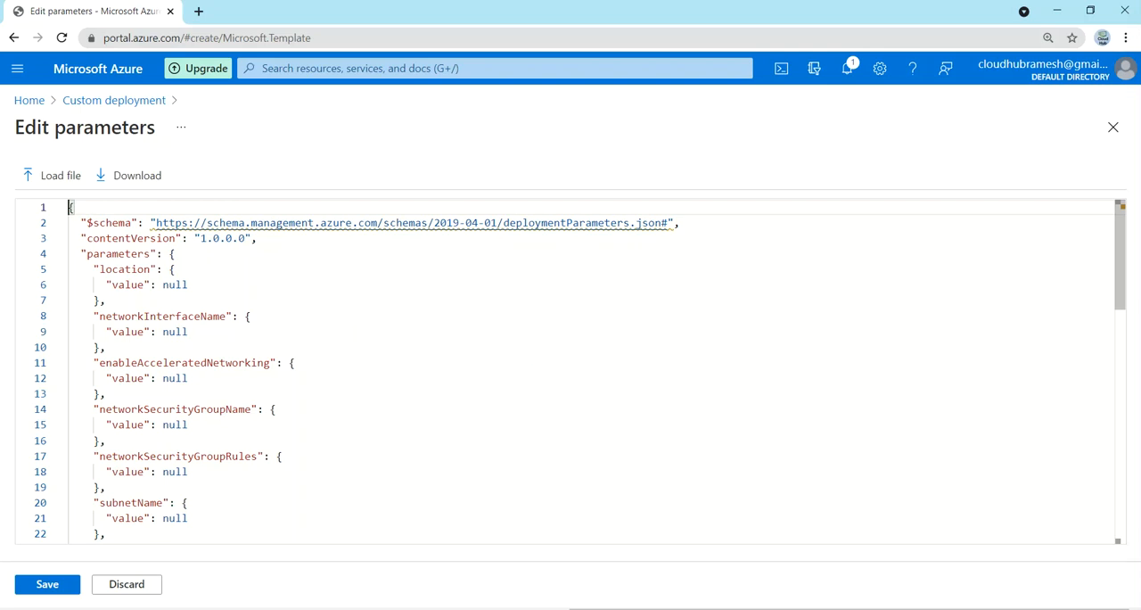
{"action": "key", "text": "ctrl+a"}
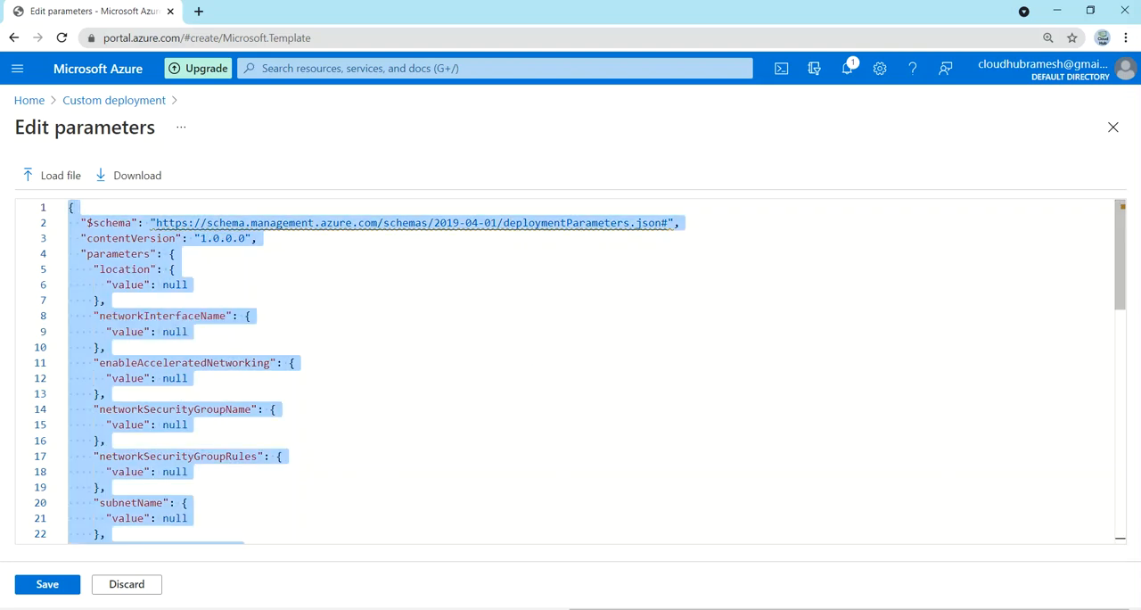
{"action": "key", "text": "Delete"}
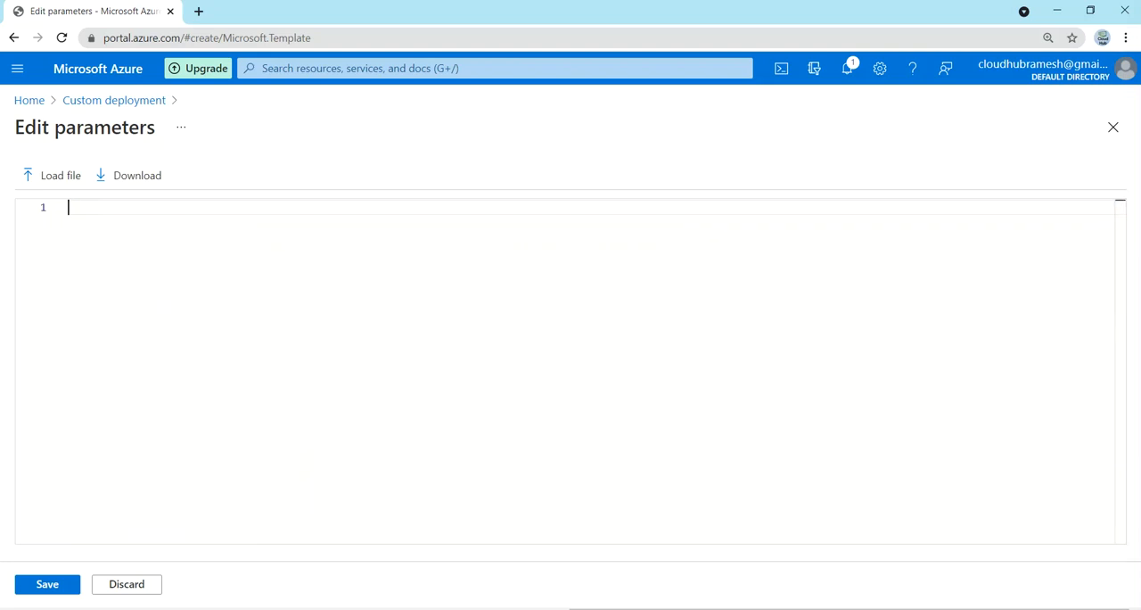
Step: Copy the entire contents of parameters.json from Visual Studio Code into the Azure parameters editor and save the parameters
{"action": "left_click", "coordinate": [377, 609]}
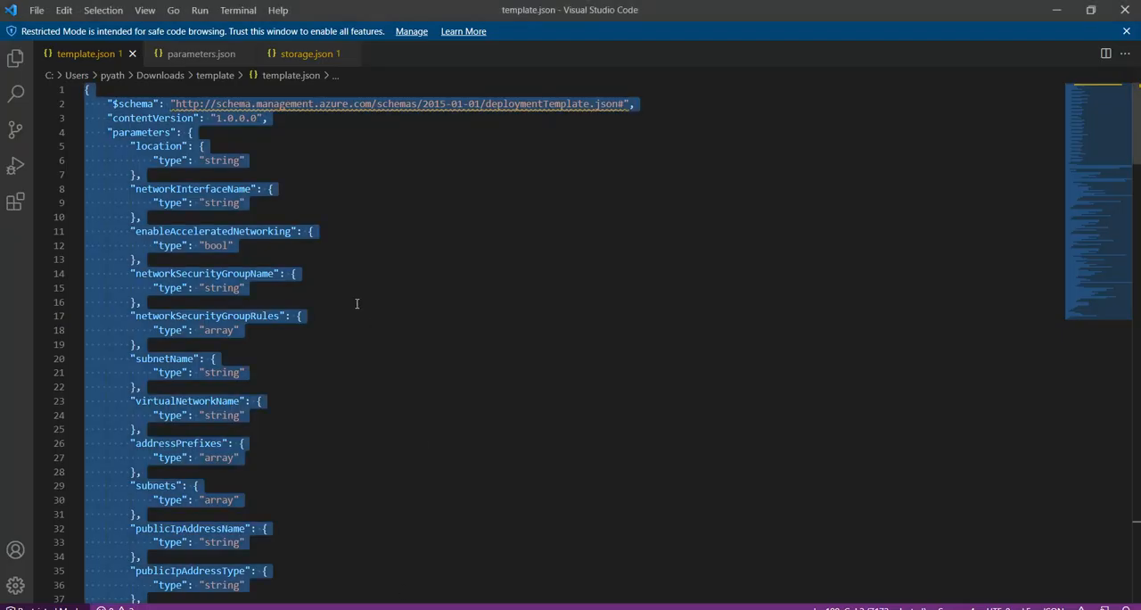
{"action": "left_click", "coordinate": [198, 53]}
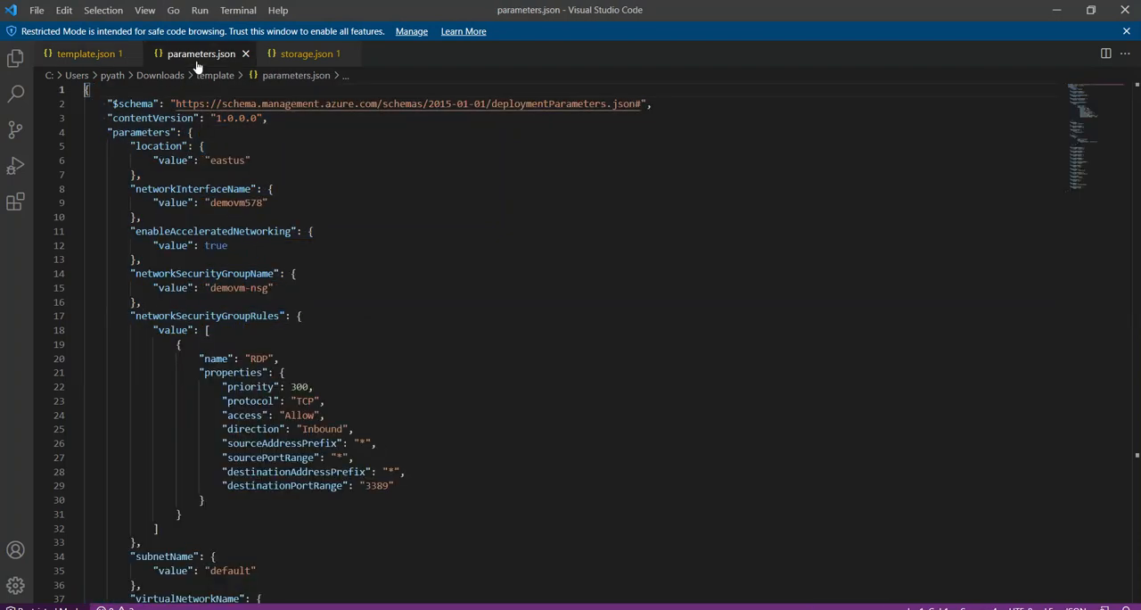
{"action": "left_click", "coordinate": [270, 170]}
{"action": "key", "text": "ctrl+a"}
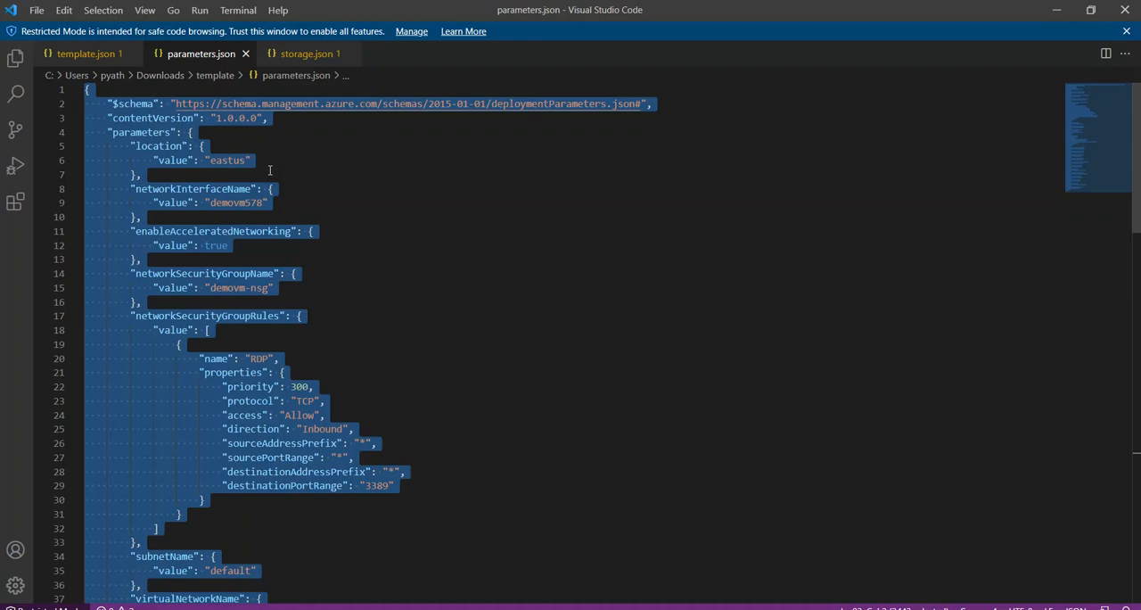
{"action": "left_click", "coordinate": [376, 609]}
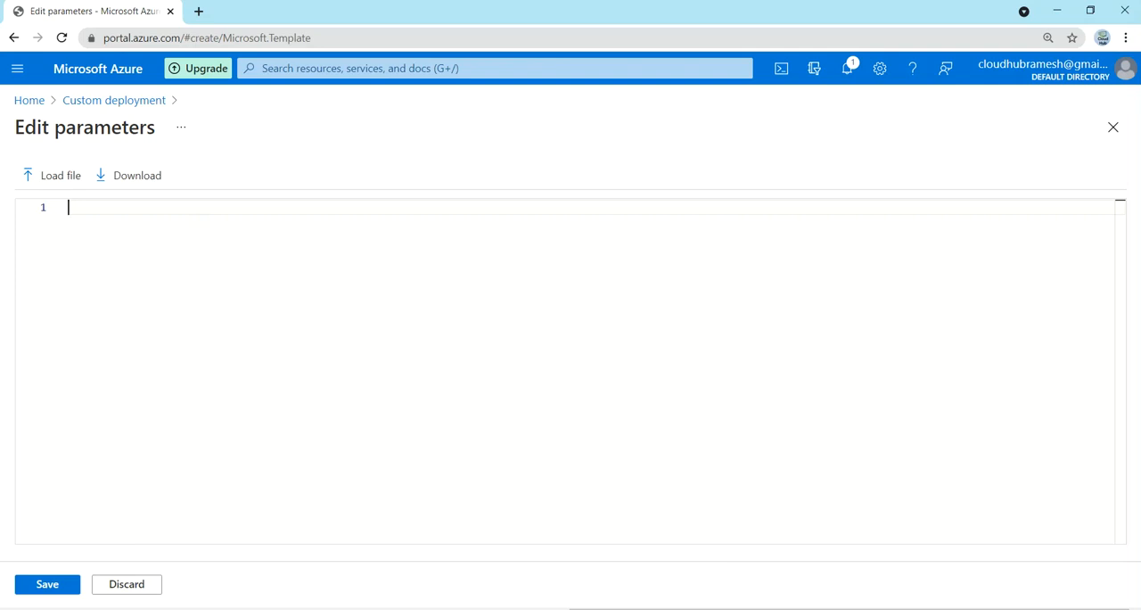
{"action": "key", "text": "ctrl+v"}
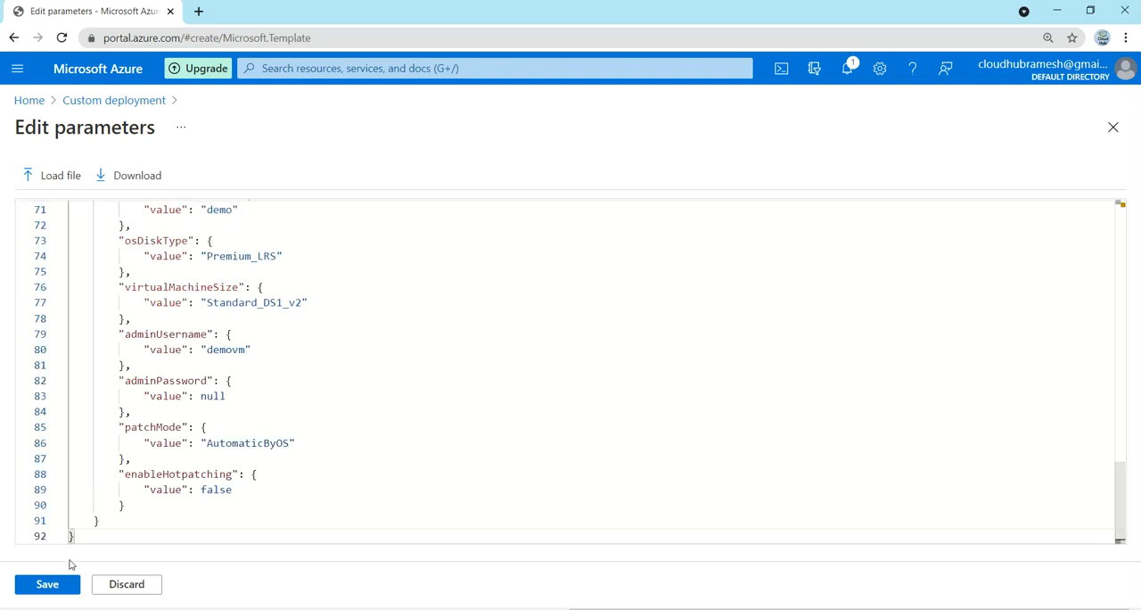
{"action": "left_click", "coordinate": [52, 584]}
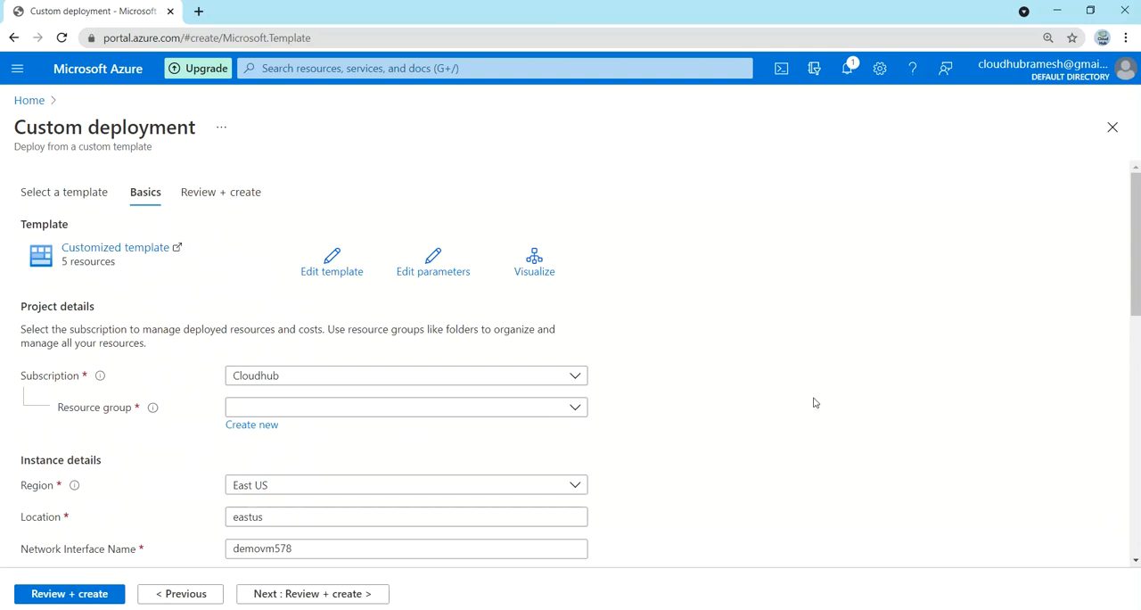
Step: Review the deployment's instance details from the region down to the Enable Hotpatching setting
{"action": "scroll", "coordinate": [814, 402], "scroll_direction": "down", "scroll_amount": 3}
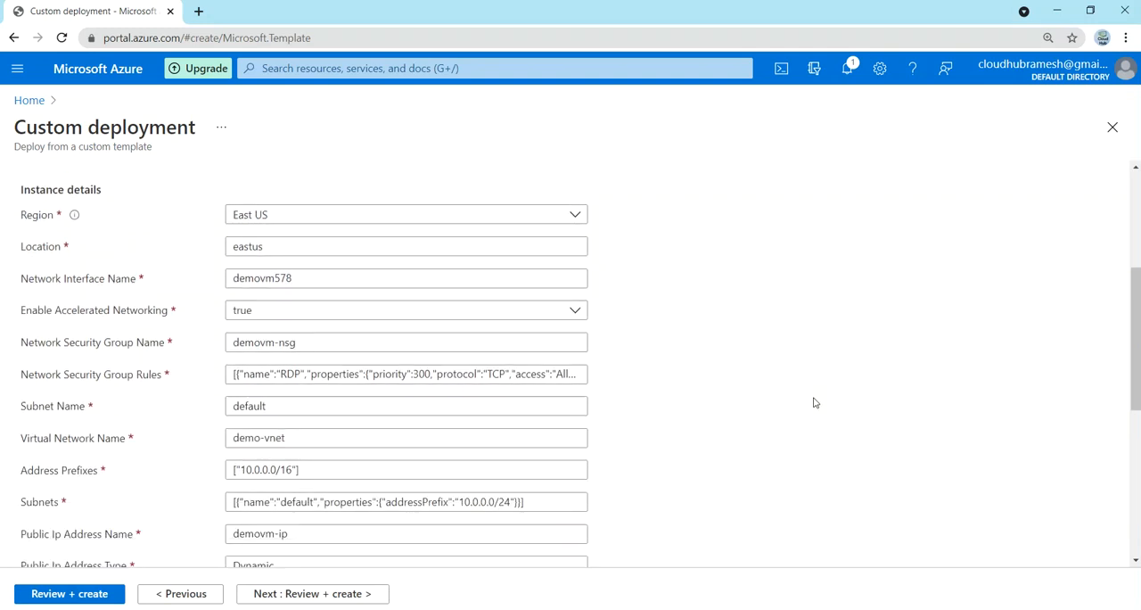
{"action": "scroll", "coordinate": [711, 467], "scroll_direction": "down", "scroll_amount": 2}
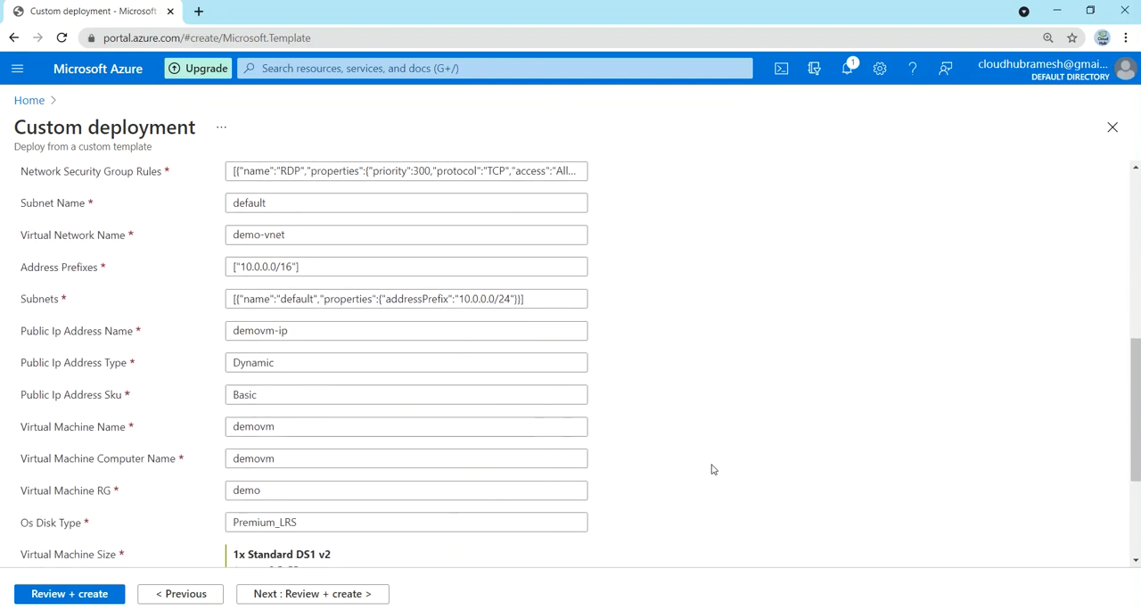
{"action": "scroll", "coordinate": [711, 469], "scroll_direction": "down", "scroll_amount": 1}
{"action": "scroll", "coordinate": [711, 469], "scroll_direction": "down", "scroll_amount": 1}
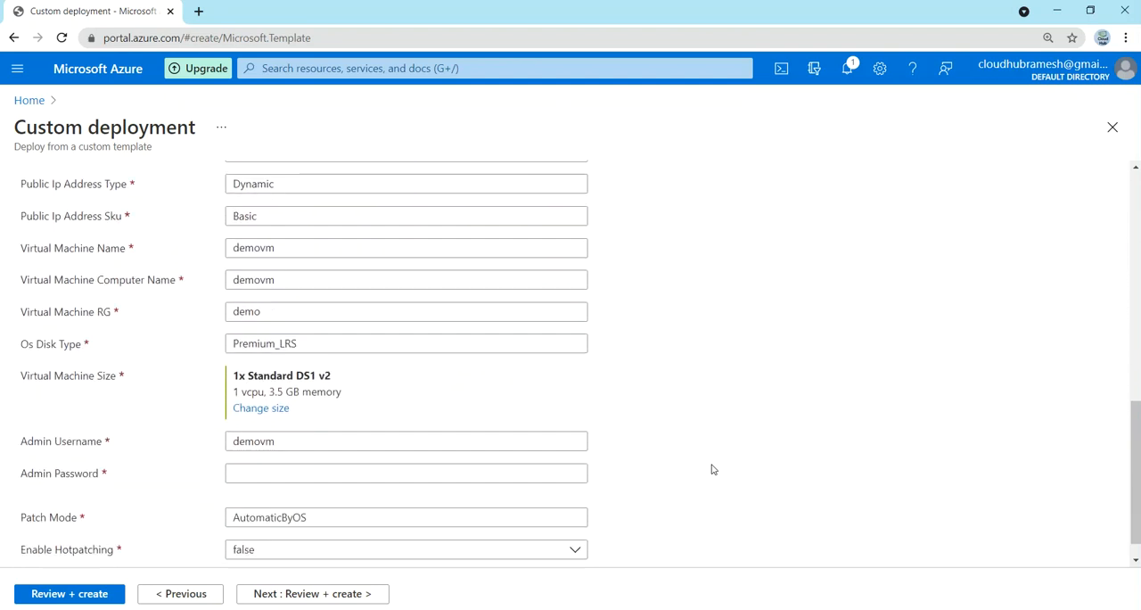
{"action": "scroll", "coordinate": [712, 469], "scroll_direction": "down", "scroll_amount": 1}
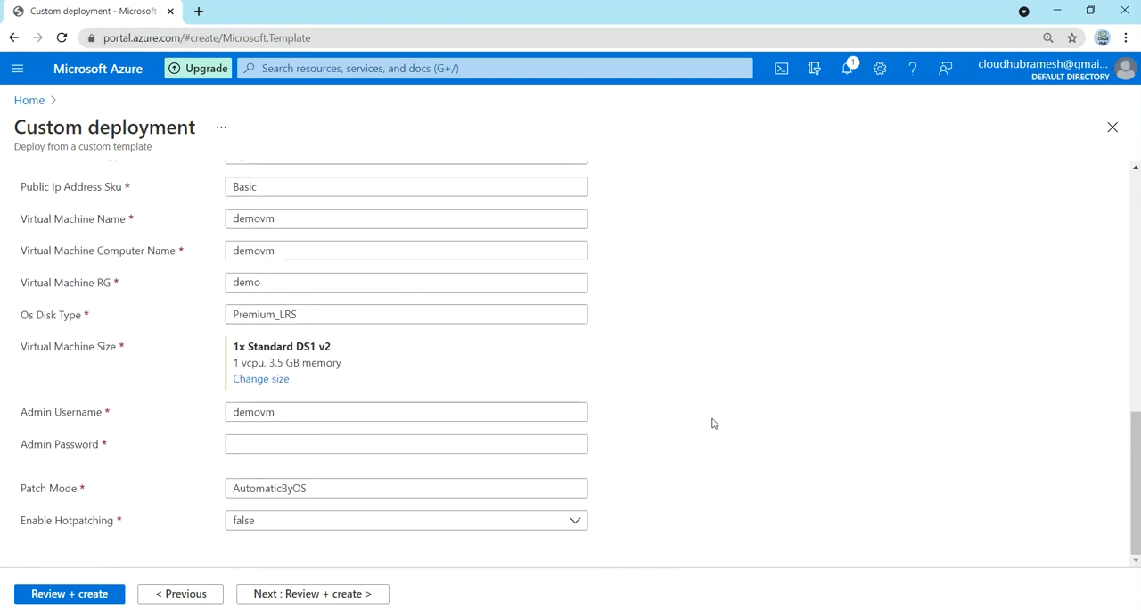
{"action": "scroll", "coordinate": [705, 374], "scroll_direction": "up", "scroll_amount": 3}
{"action": "scroll", "coordinate": [705, 374], "scroll_direction": "up", "scroll_amount": 4}
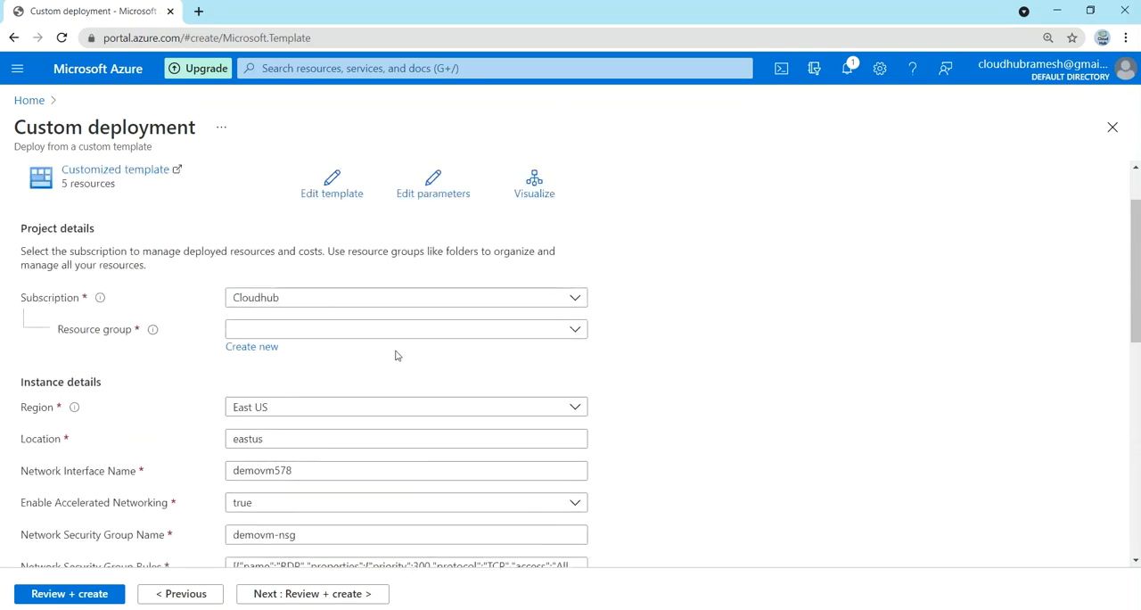
Step: Create a new resource group named template01 for the deployment
{"action": "left_click", "coordinate": [262, 349]}
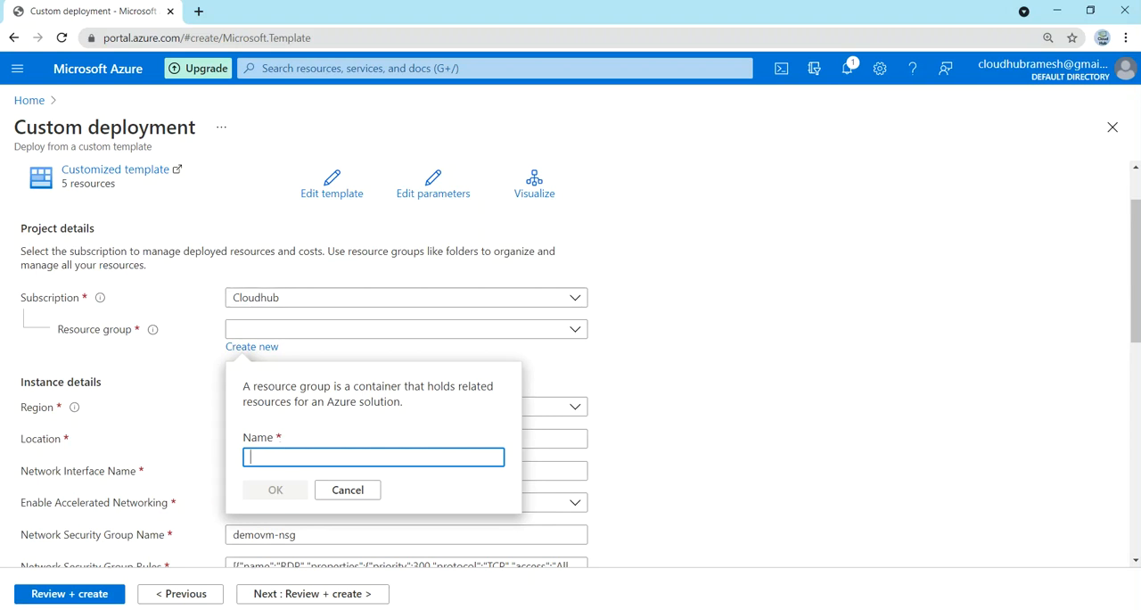
{"action": "type", "text": "templ"}
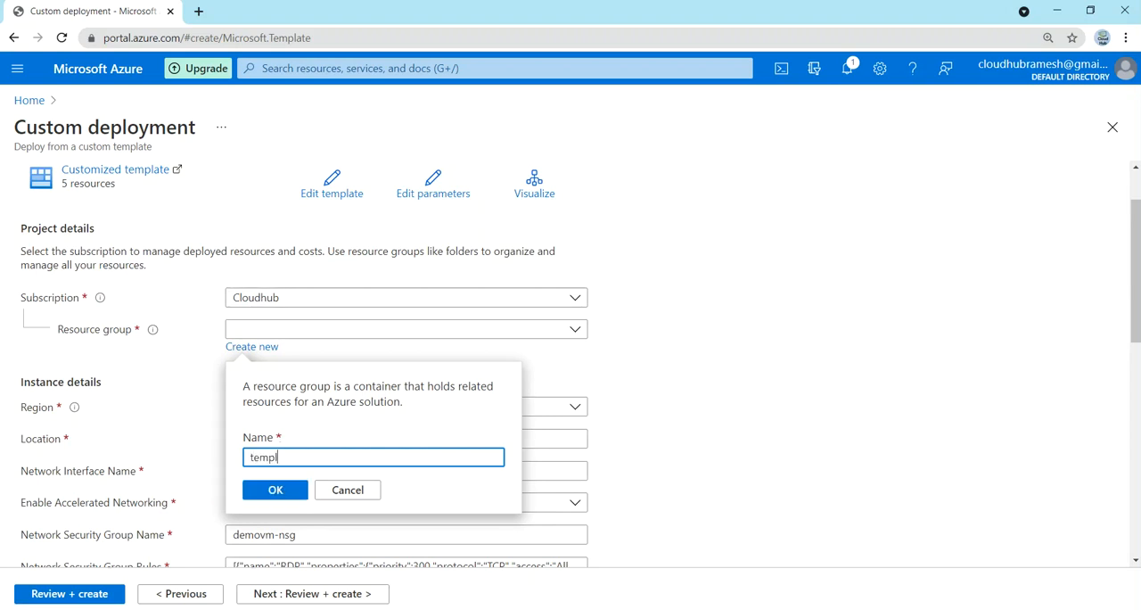
{"action": "type", "text": "ate01"}
{"action": "left_click", "coordinate": [276, 491]}
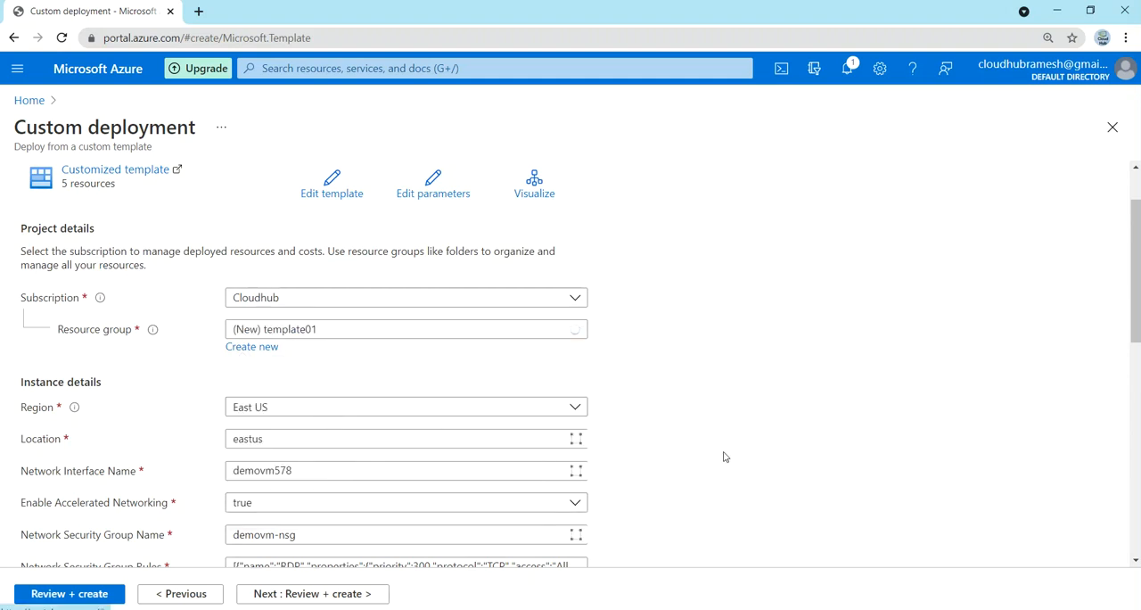
Step: Enter the virtual machine's admin password in the deployment's instance details
{"action": "scroll", "coordinate": [724, 456], "scroll_direction": "down", "scroll_amount": 2}
{"action": "scroll", "coordinate": [724, 457], "scroll_direction": "down", "scroll_amount": 3}
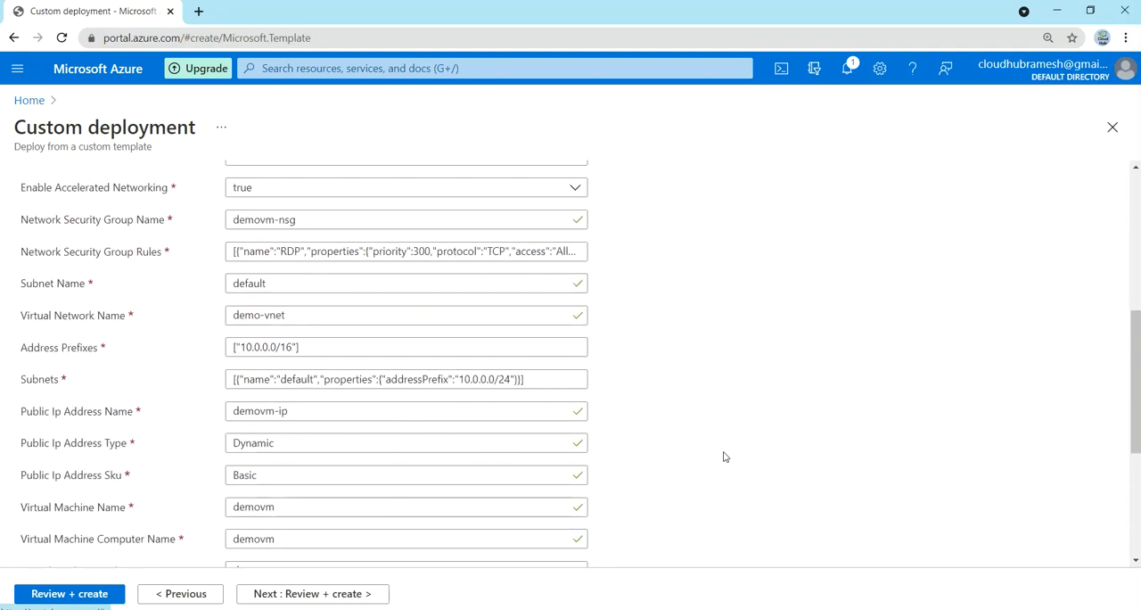
{"action": "scroll", "coordinate": [724, 457], "scroll_direction": "down", "scroll_amount": 3}
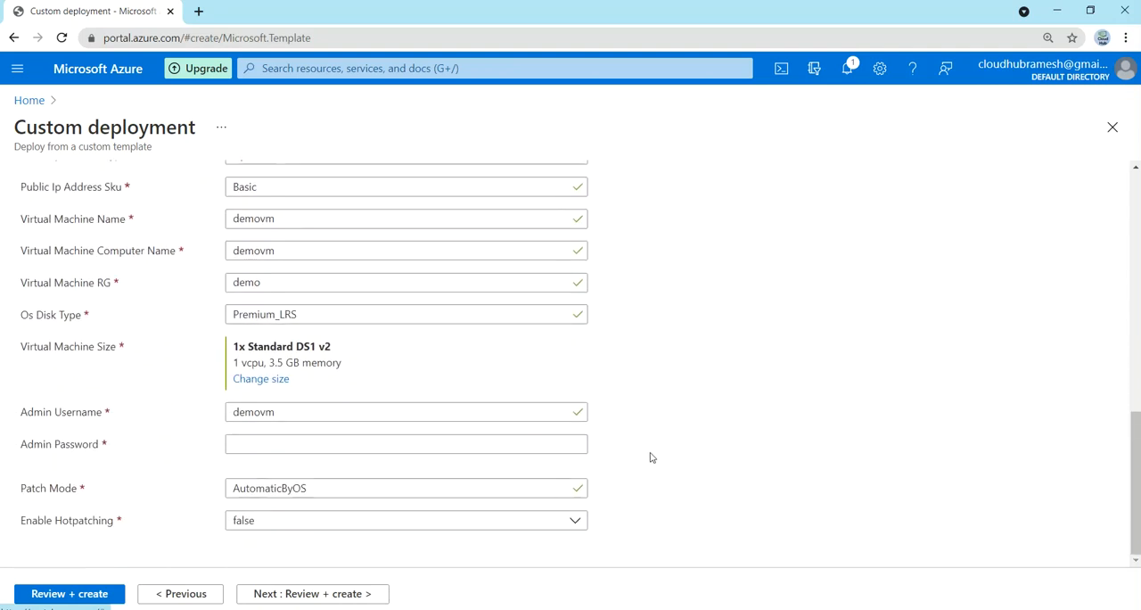
{"action": "left_click", "coordinate": [383, 444]}
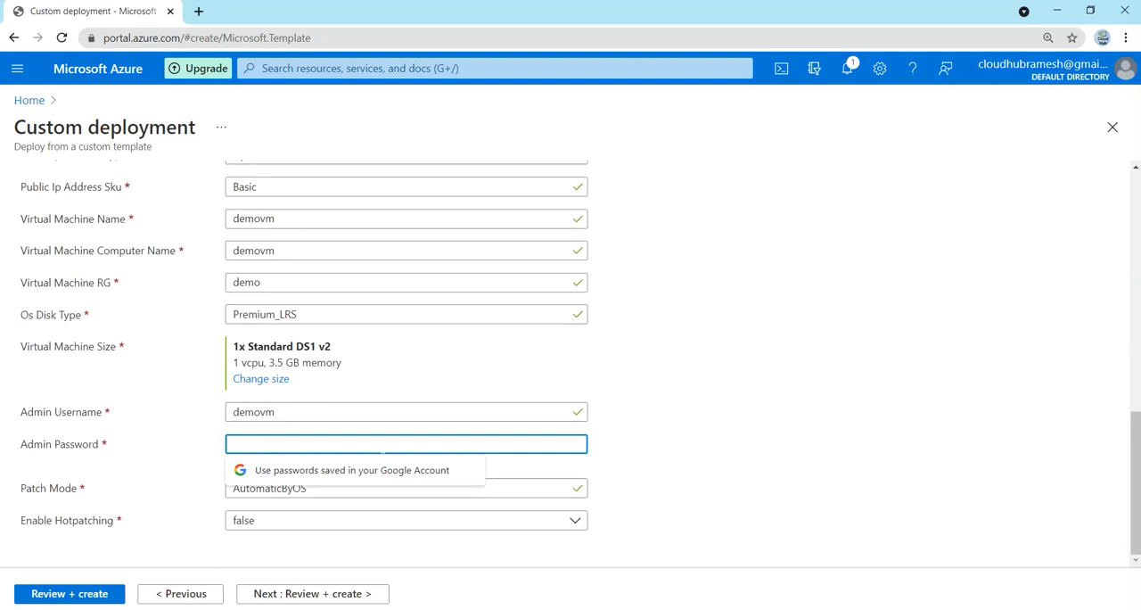
{"action": "type", "text": "•••••••••••••••"}
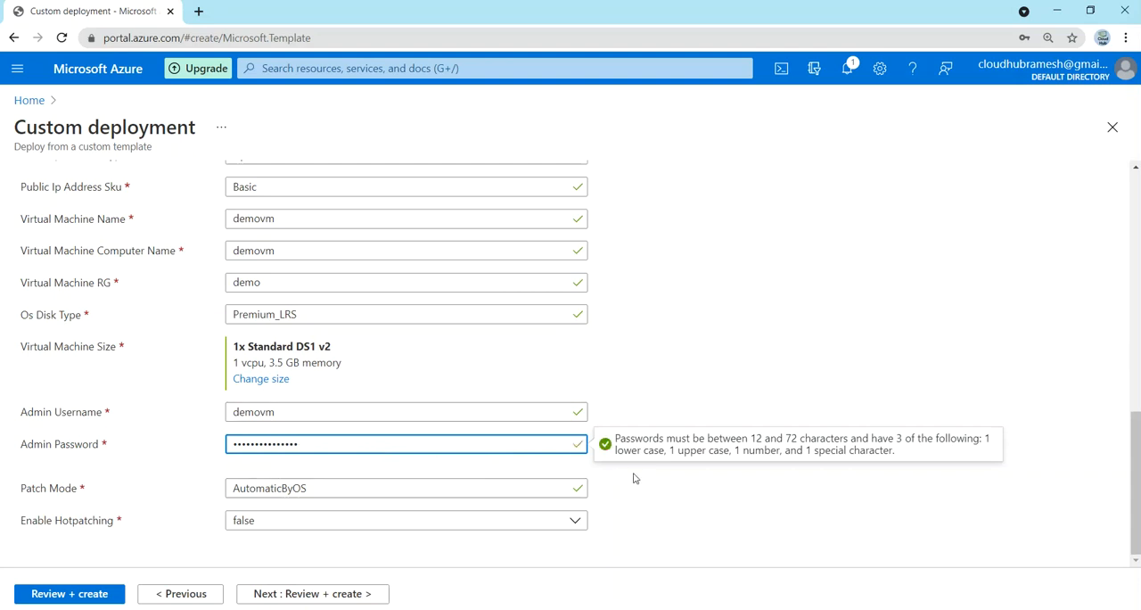
Step: Validate the virtual machine deployment, review its terms and settings summary, and create it
{"action": "left_click", "coordinate": [311, 595]}
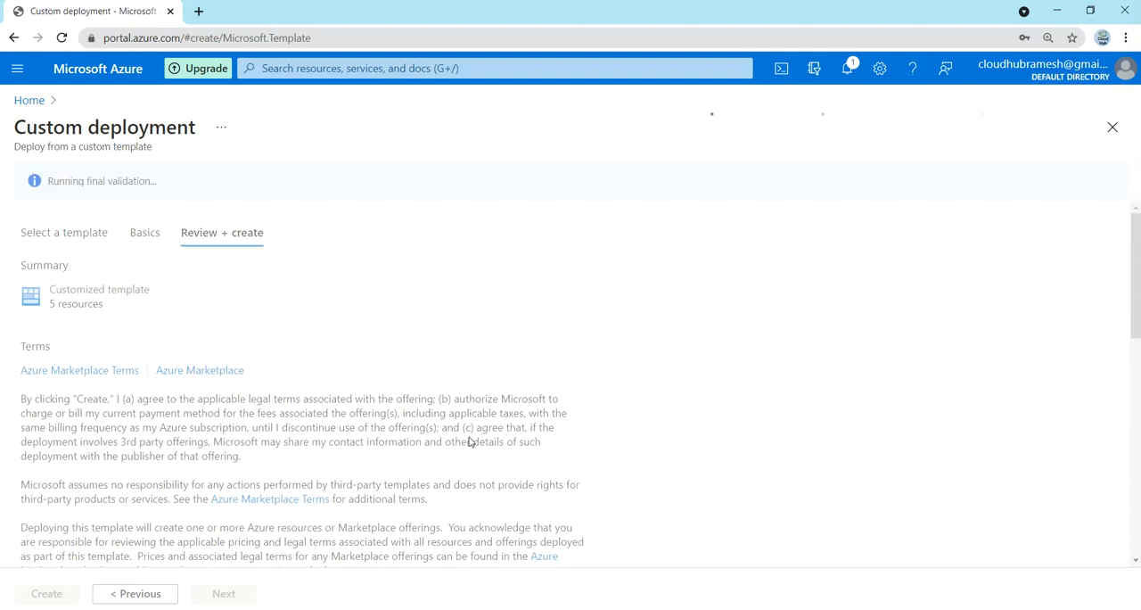
{"action": "scroll", "coordinate": [470, 441], "scroll_direction": "down", "scroll_amount": 1}
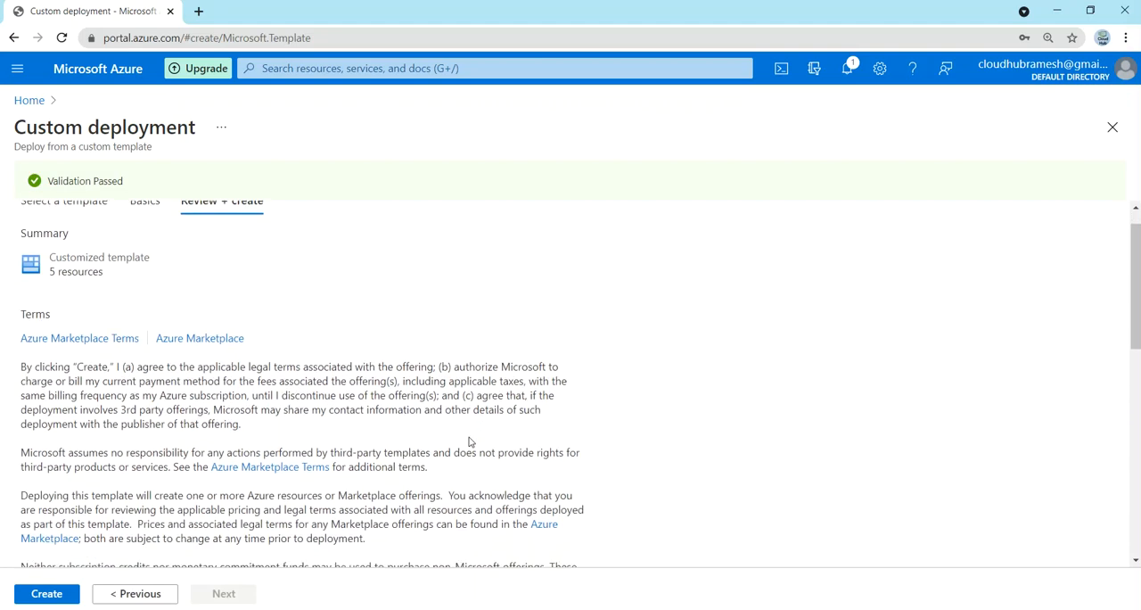
{"action": "scroll", "coordinate": [470, 441], "scroll_direction": "down", "scroll_amount": 3}
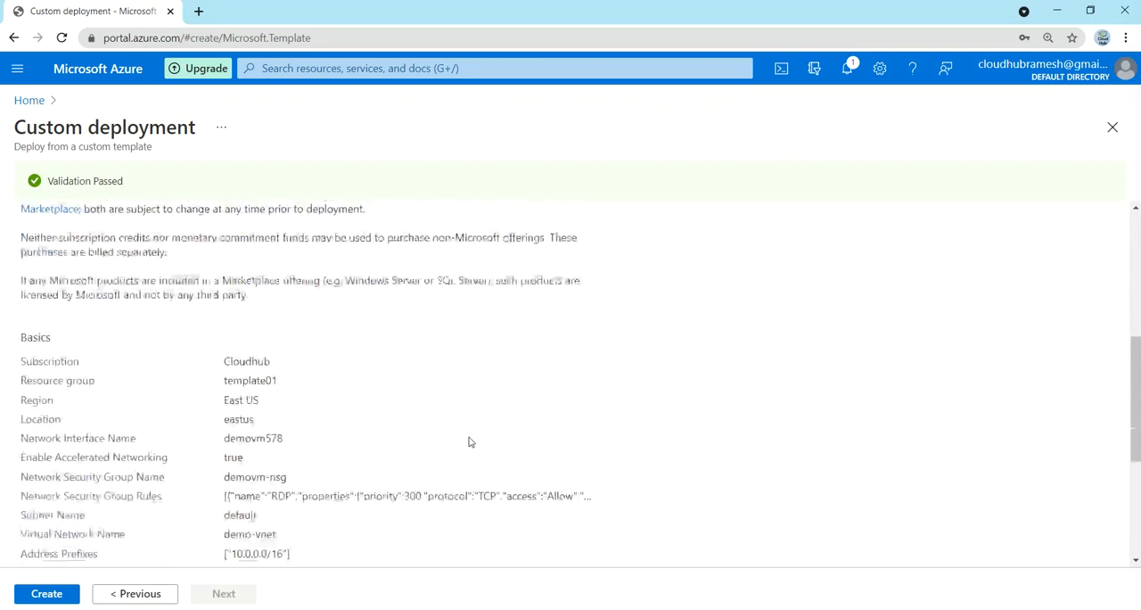
{"action": "scroll", "coordinate": [470, 441], "scroll_direction": "down", "scroll_amount": 3}
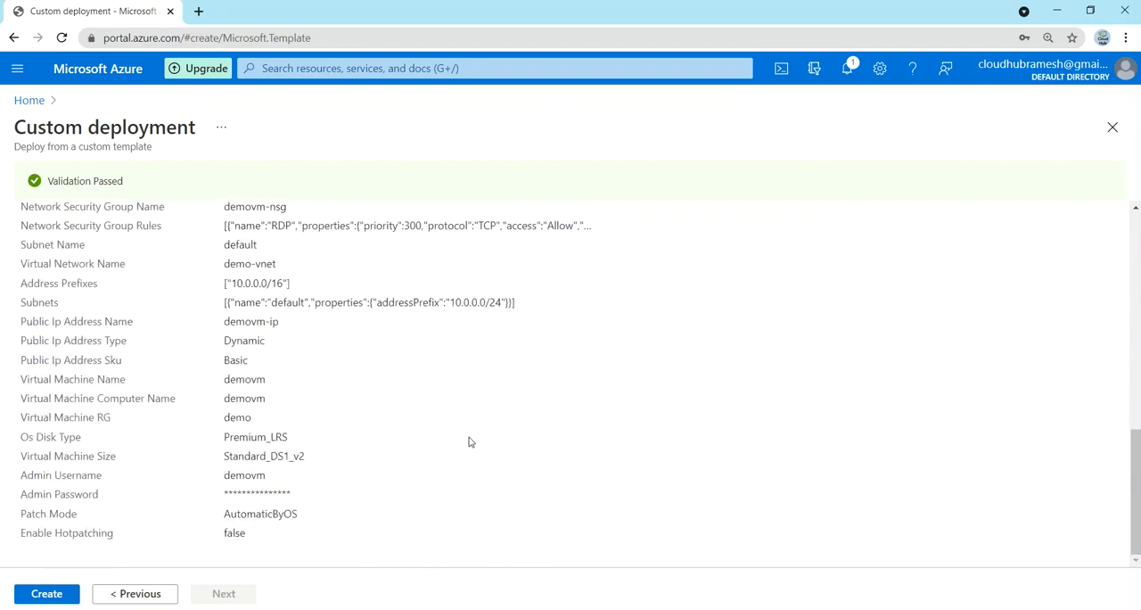
{"action": "left_click", "coordinate": [60, 596]}
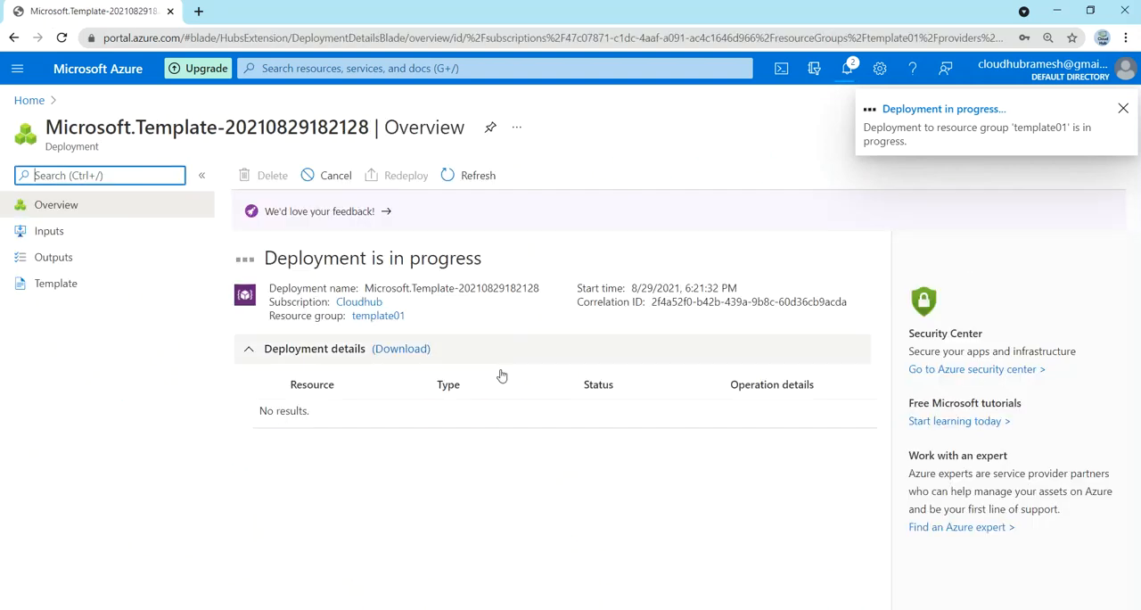
Step: Refresh the deployment's status and open the template01 resource group to view its deployed resources
{"action": "left_click", "coordinate": [479, 175]}
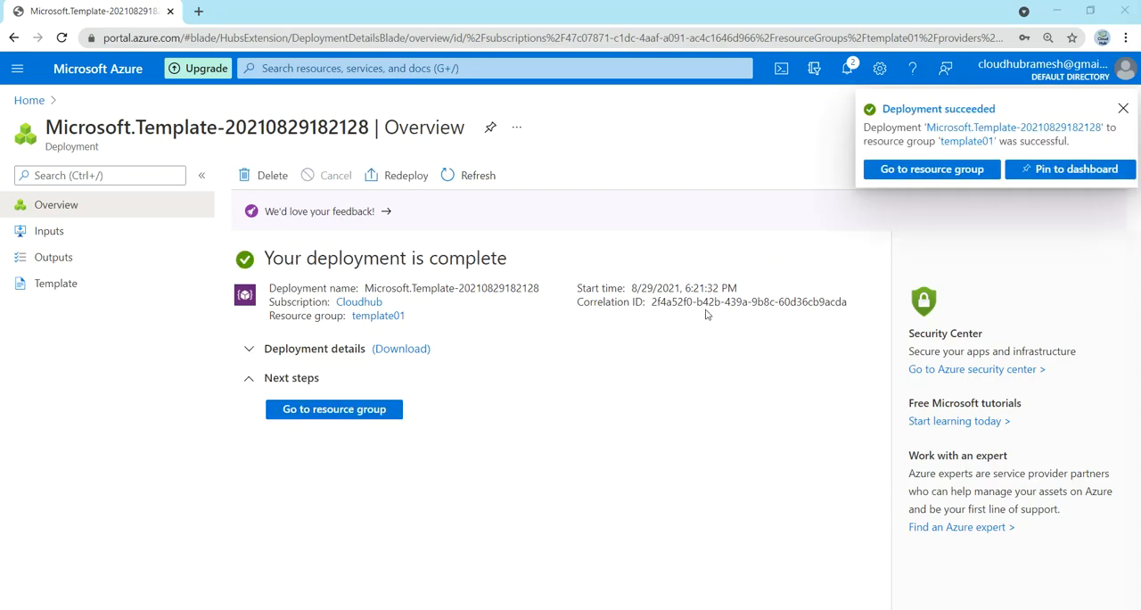
{"action": "left_click", "coordinate": [329, 412]}
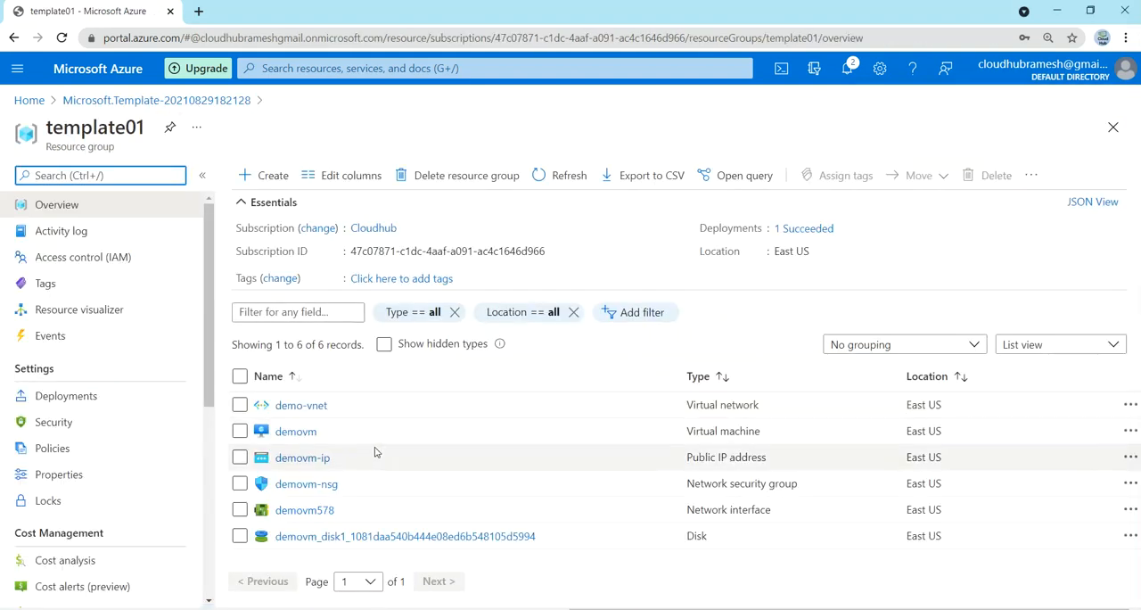
{"action": "left_click_drag", "start_coordinate": [147, 130], "coordinate": [46, 128]}
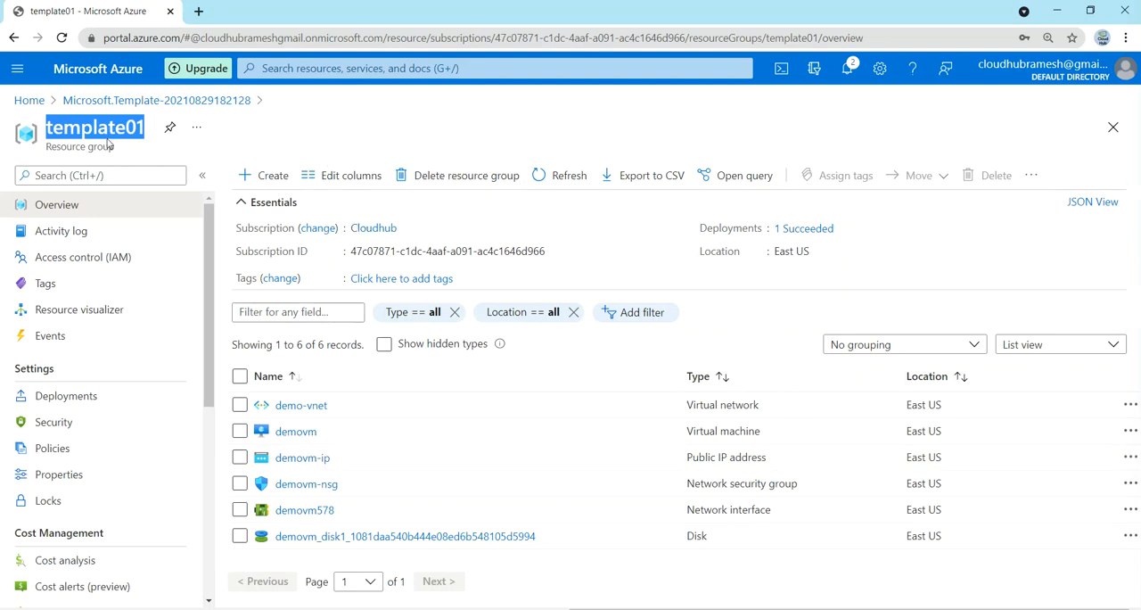
Step: Return to the portal home, search for the custom template deployment service, and start building a new template in the editor
{"action": "left_click", "coordinate": [30, 101]}
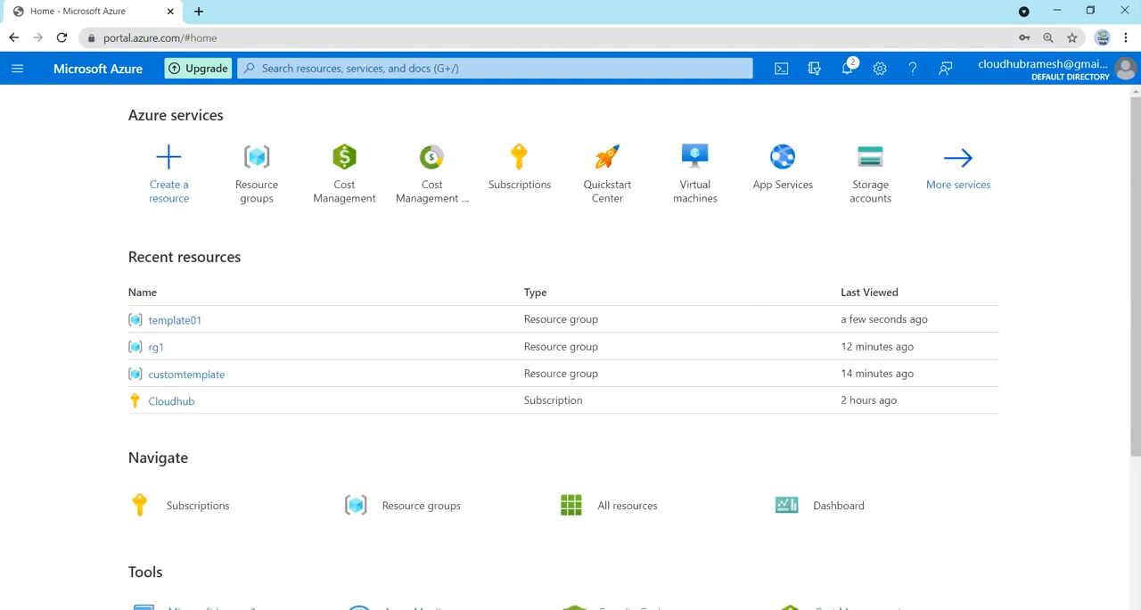
{"action": "left_click", "coordinate": [360, 68]}
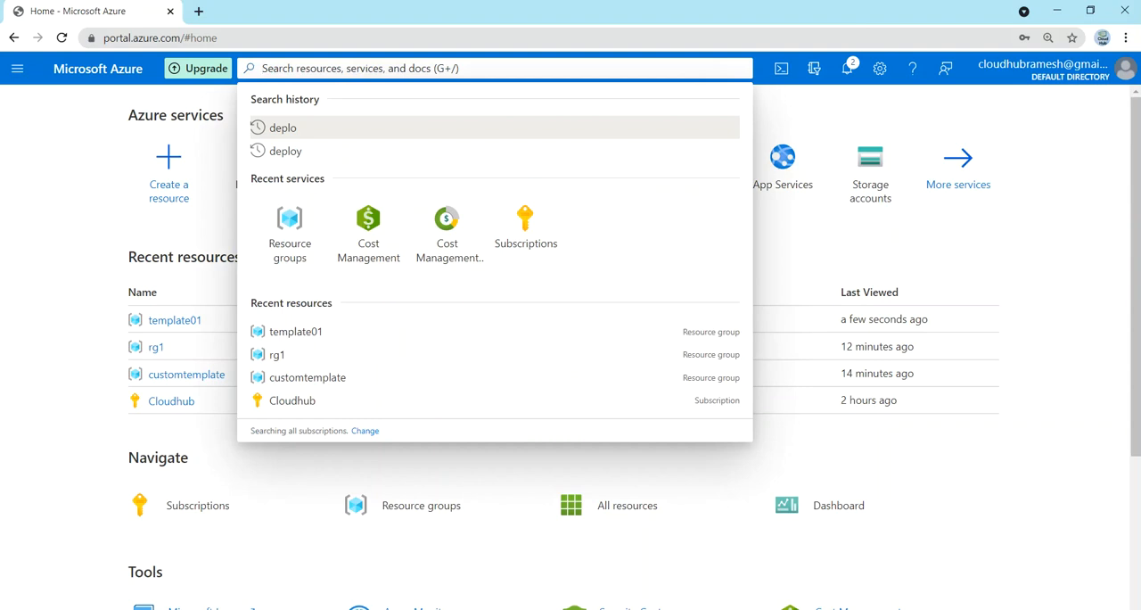
{"action": "type", "text": "deplo"}
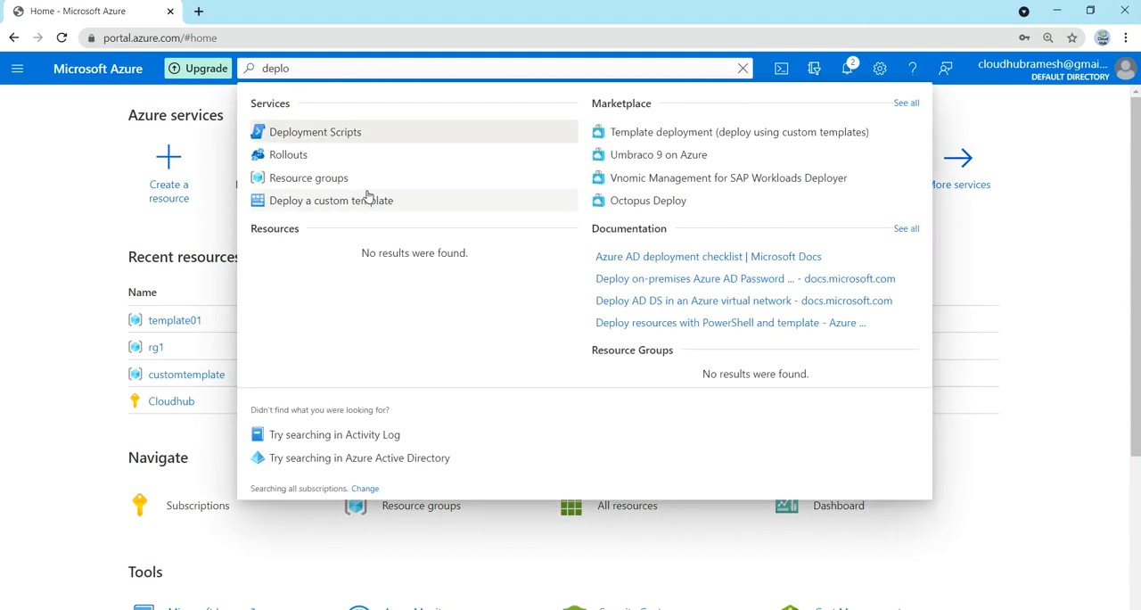
{"action": "left_click", "coordinate": [367, 198]}
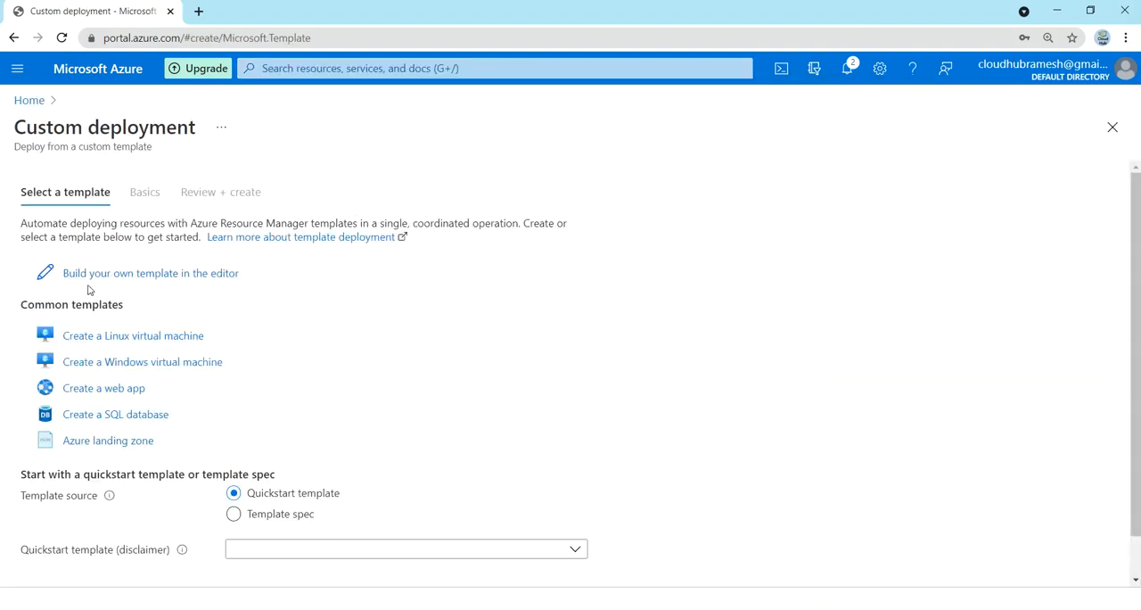
{"action": "left_click", "coordinate": [112, 277]}
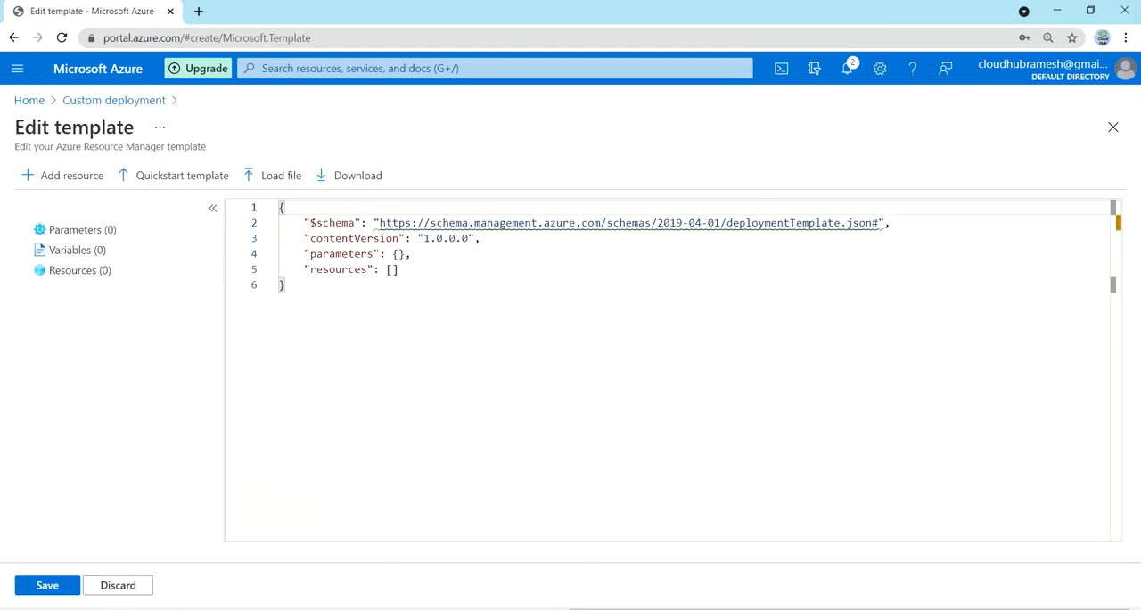
Step: Delete all of the default JSON from the new template
{"action": "left_click", "coordinate": [285, 286]}
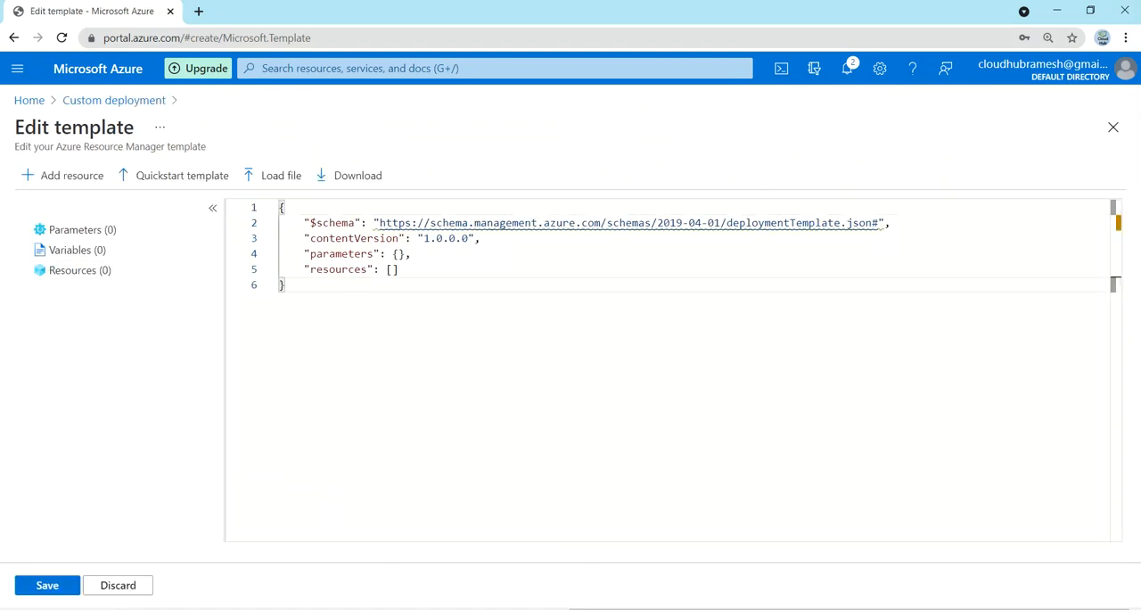
{"action": "key", "text": "ctrl+a"}
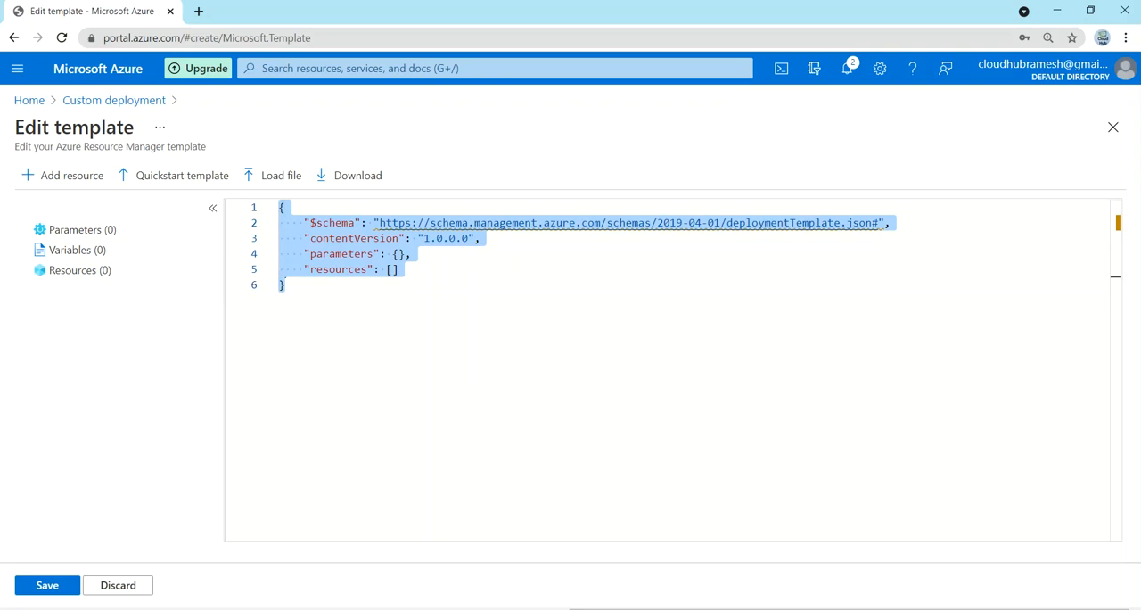
{"action": "key", "text": "Delete"}
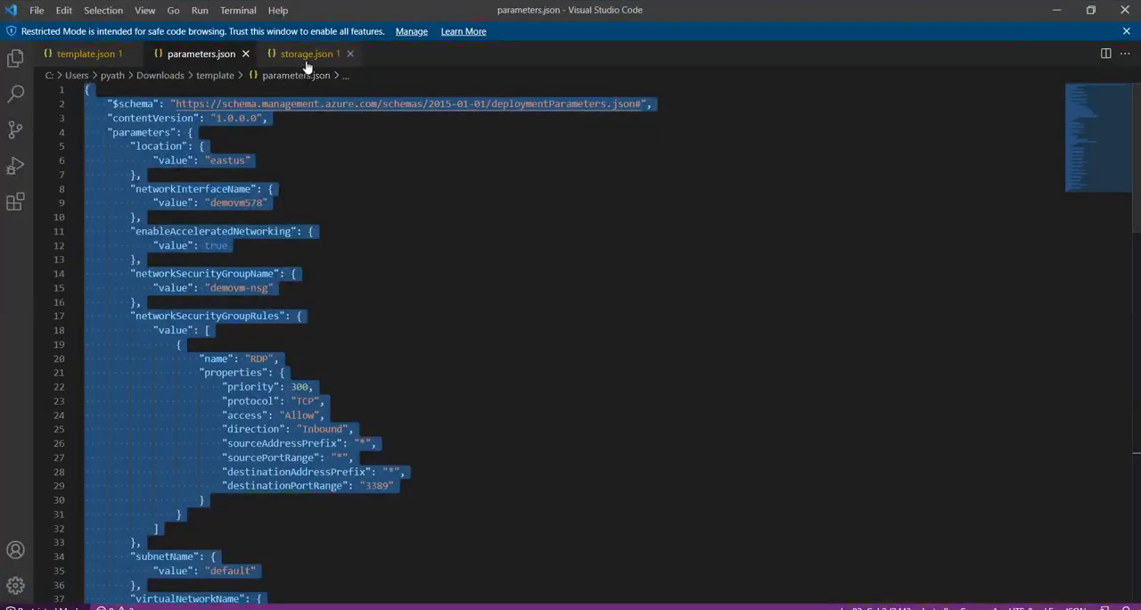
Step: Copy the entire contents of storage.json from Visual Studio Code into the empty Azure template editor
{"action": "left_click", "coordinate": [307, 55]}
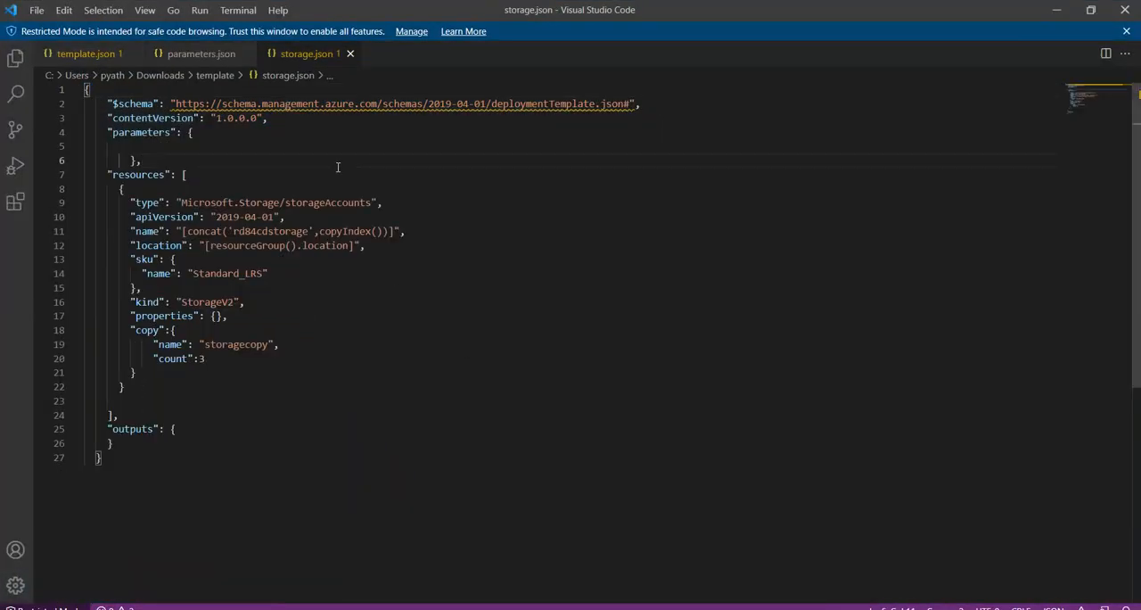
{"action": "key", "text": "ctrl+a"}
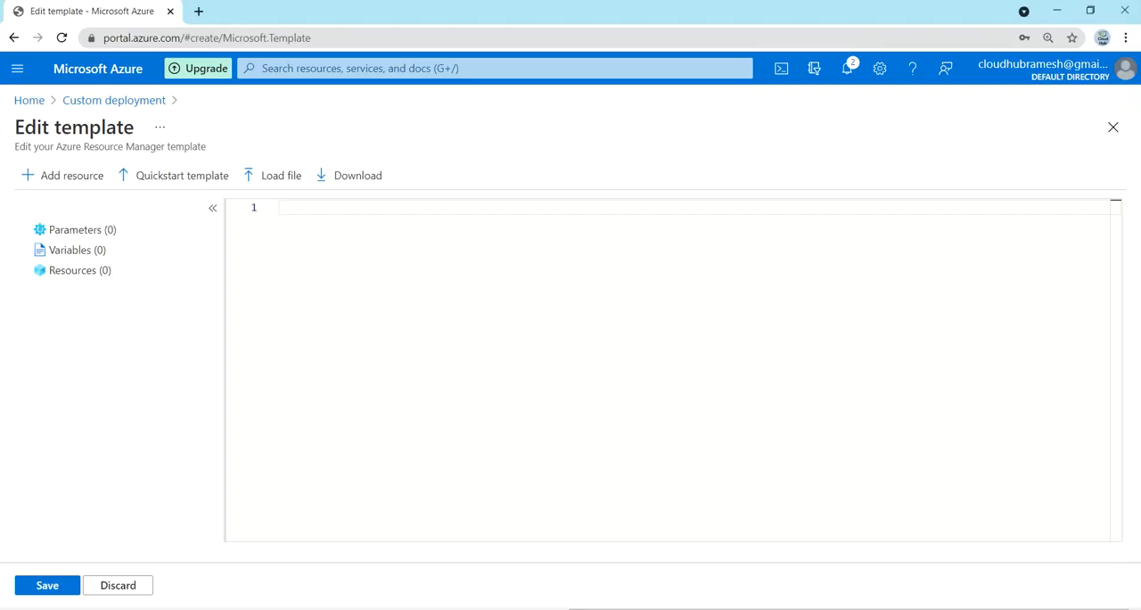
{"action": "key", "text": "ctrl+v"}
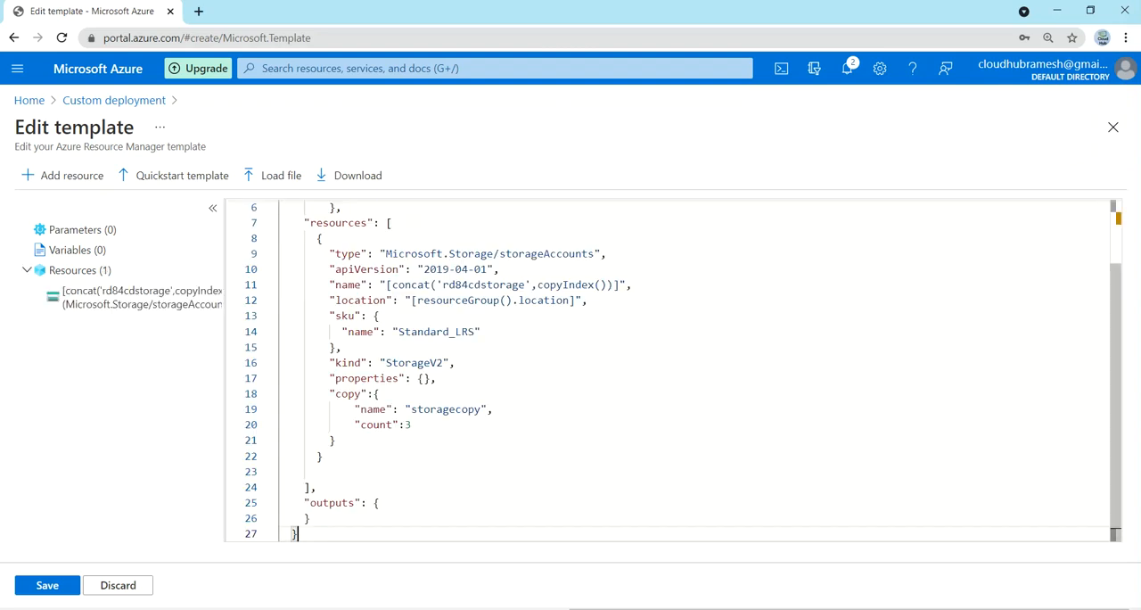
Step: Check the storage account name expression and the copy block's count in the pasted template, and save the template
{"action": "scroll", "coordinate": [666, 370], "scroll_direction": "up", "scroll_amount": 2}
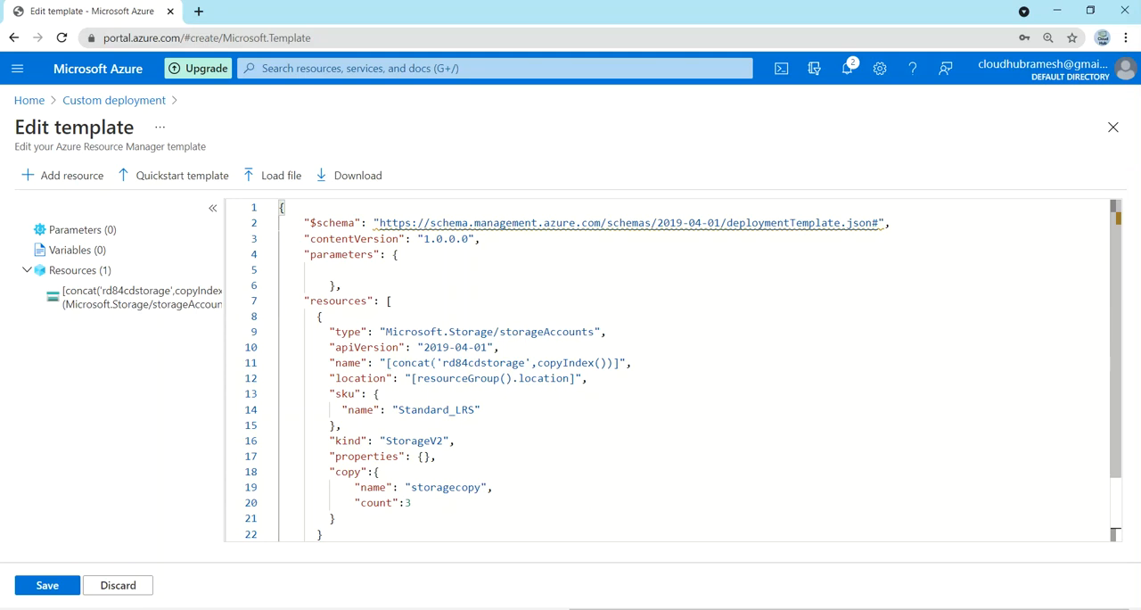
{"action": "double_click", "coordinate": [452, 363]}
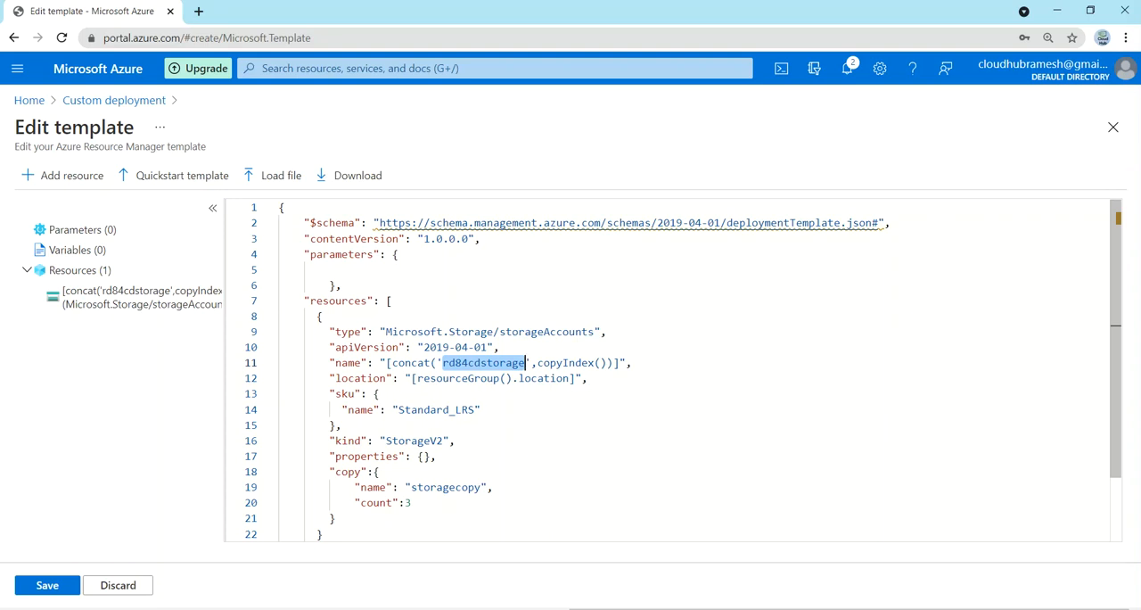
{"action": "left_click", "coordinate": [437, 456]}
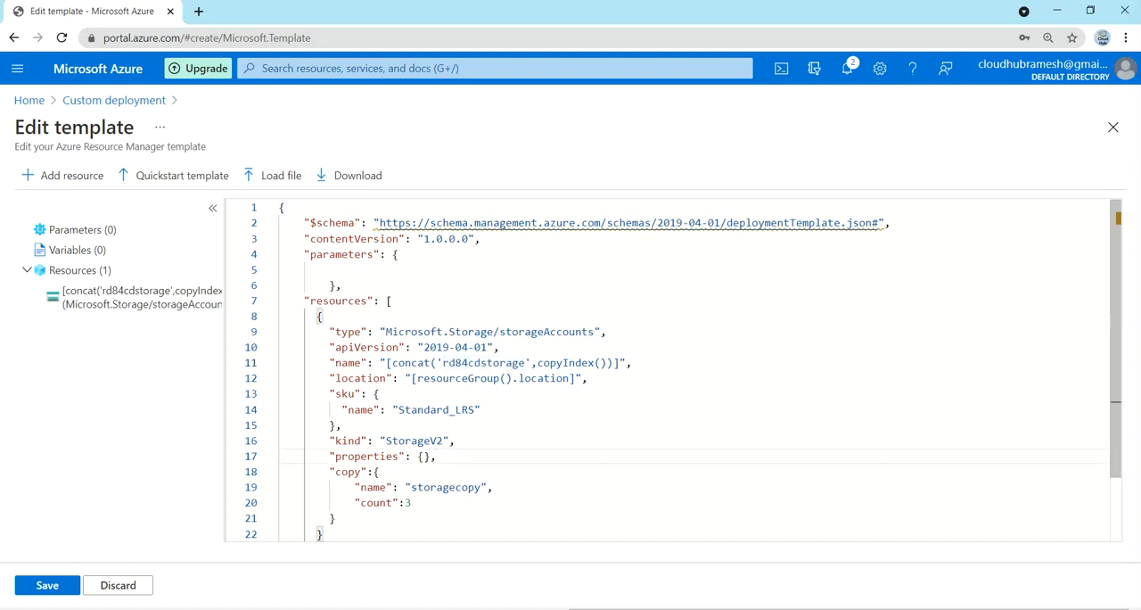
{"action": "left_click", "coordinate": [380, 471]}
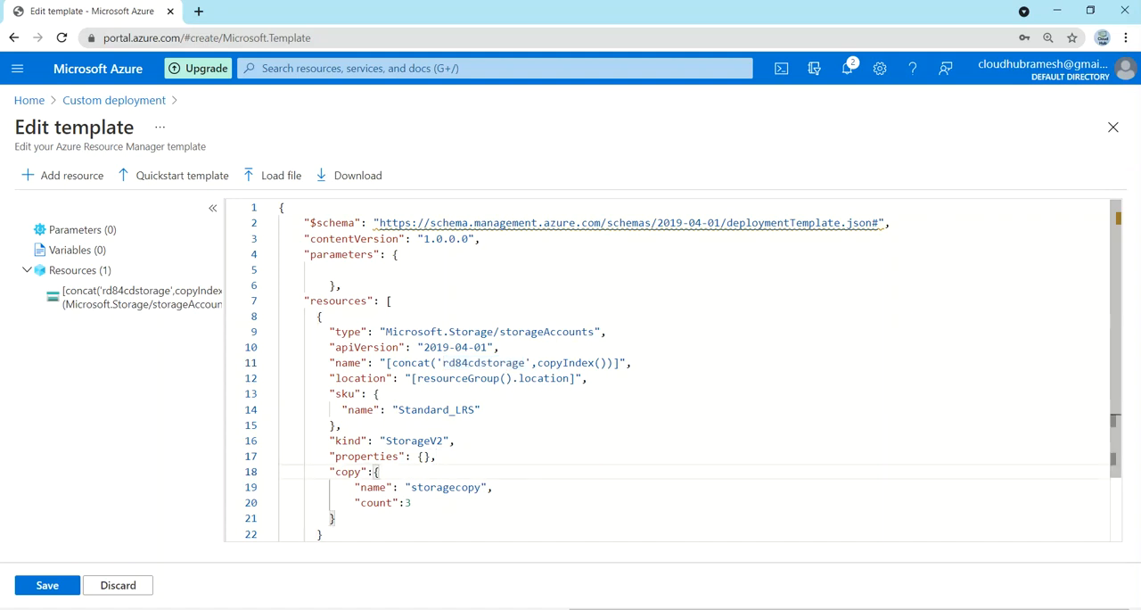
{"action": "left_click", "coordinate": [412, 503]}
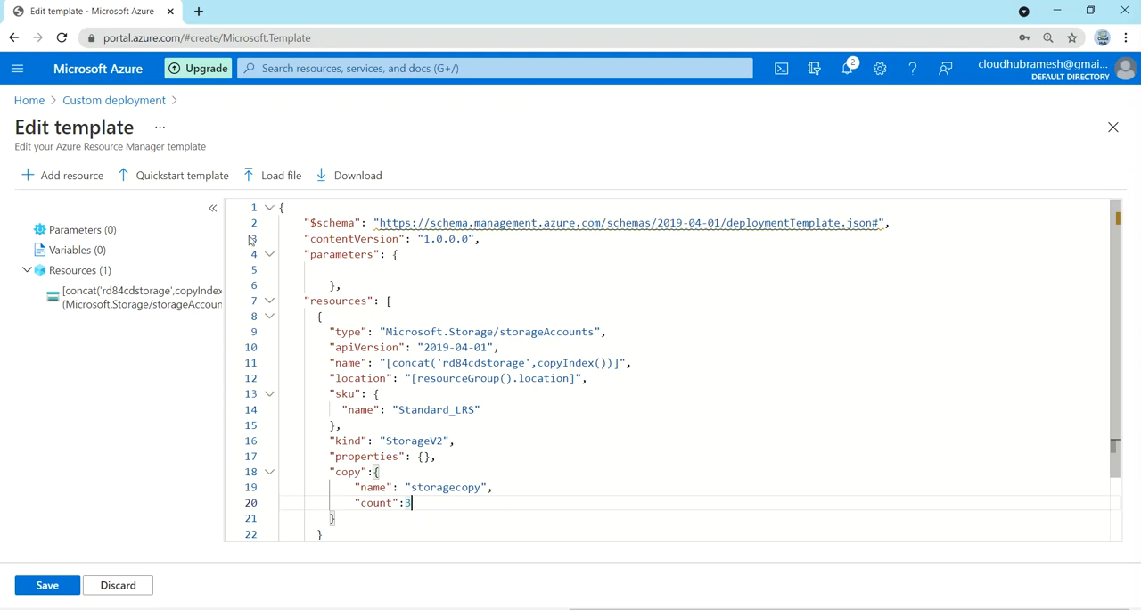
{"action": "left_click", "coordinate": [46, 590]}
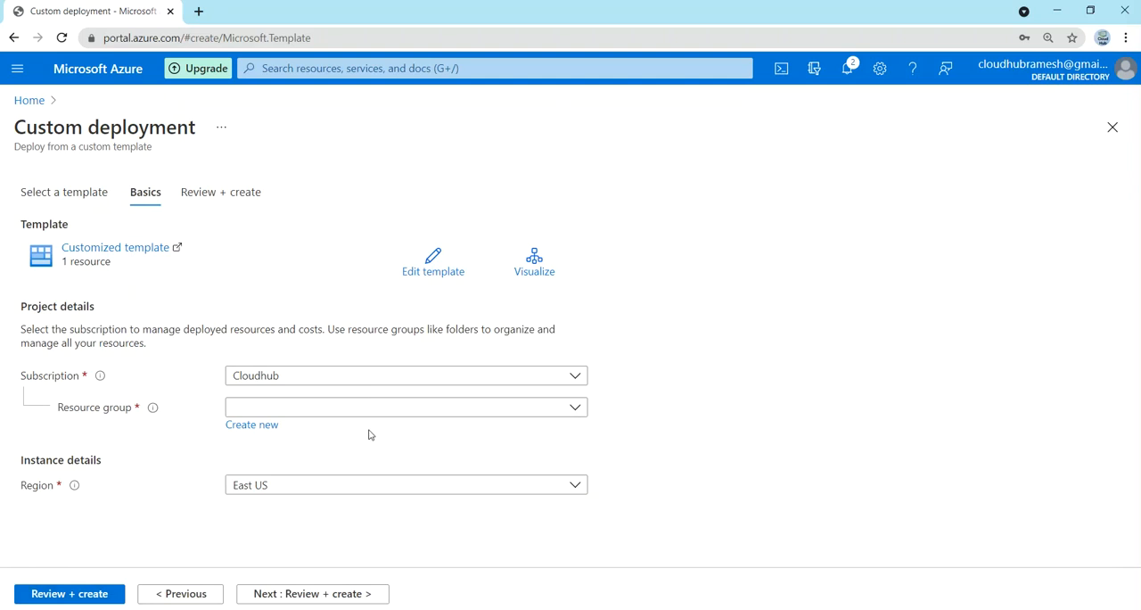
Step: Create a new resource group named storage for the storage account deployment
{"action": "left_click", "coordinate": [270, 425]}
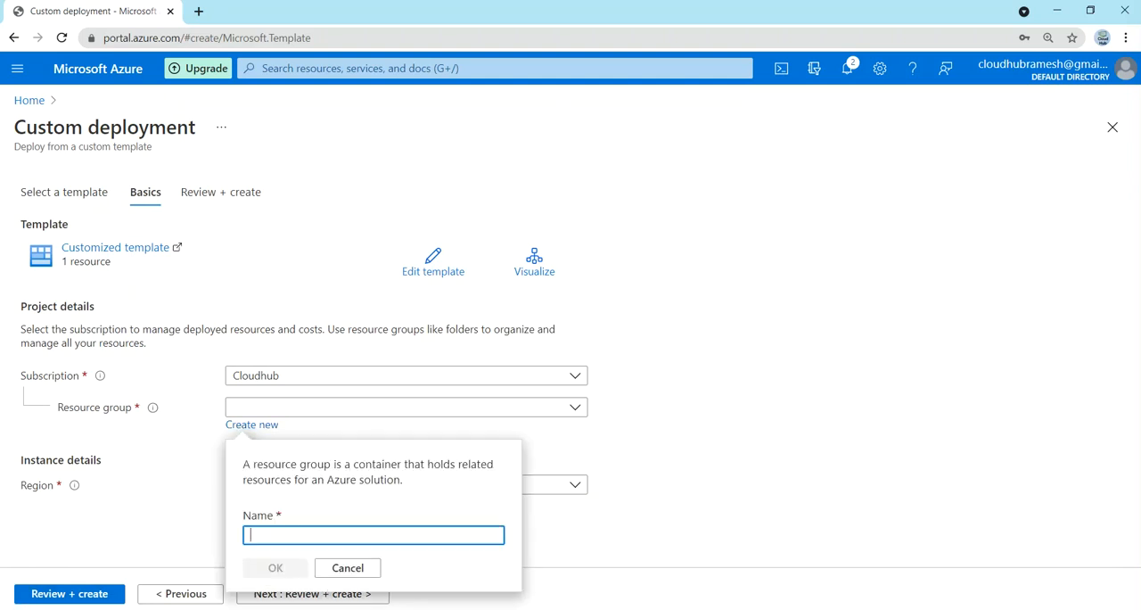
{"action": "type", "text": "storage"}
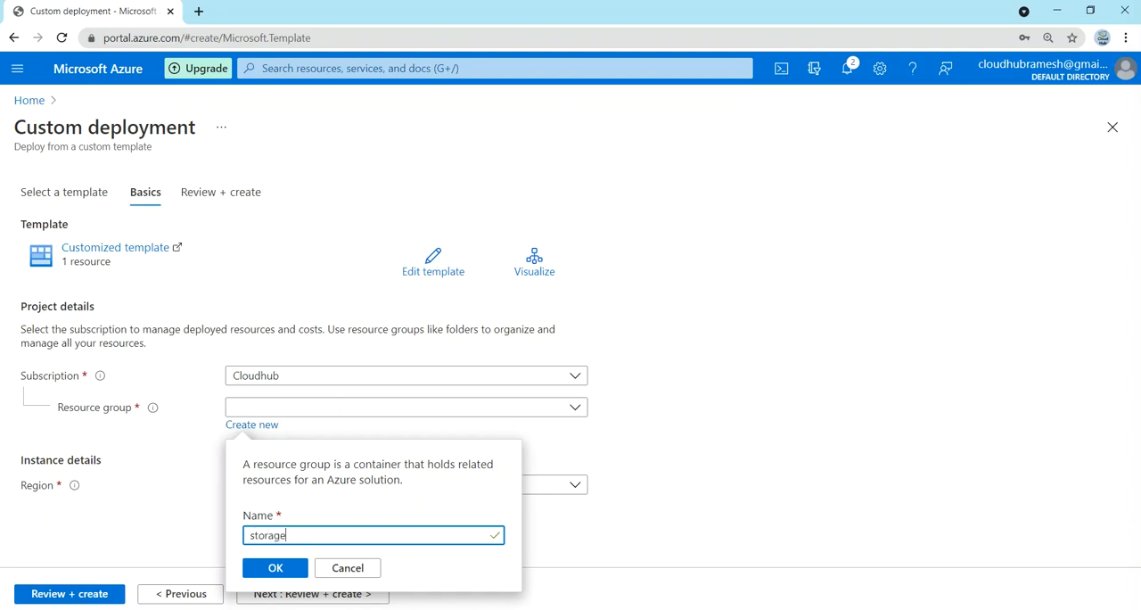
{"action": "left_click", "coordinate": [275, 568]}
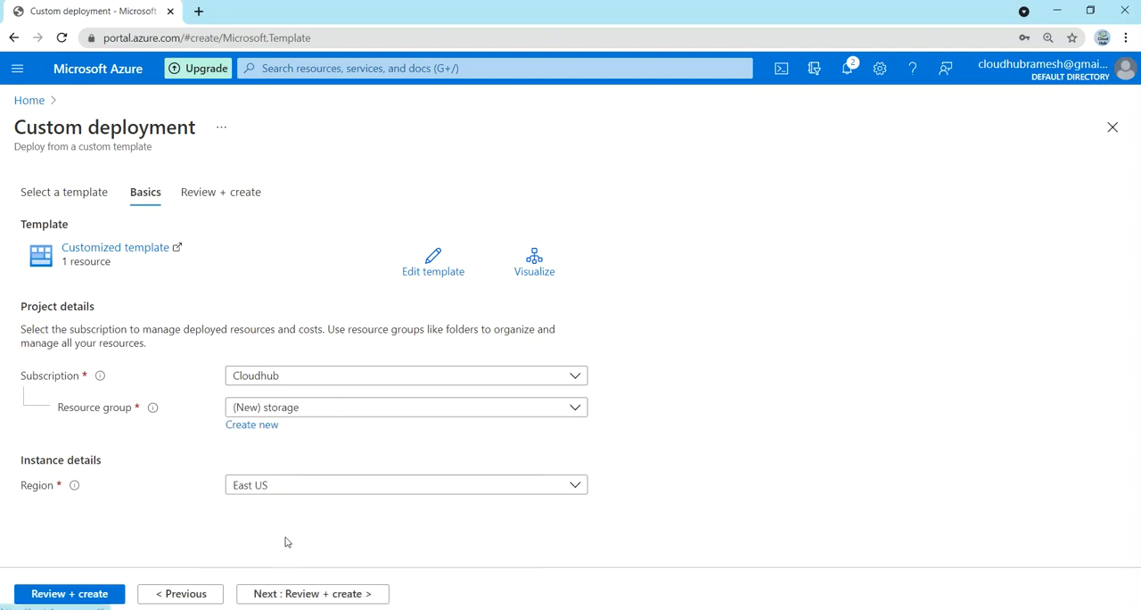
Step: Validate the storage deployment, view the validation error details, and return to the deployment's basic settings
{"action": "left_click", "coordinate": [285, 593]}
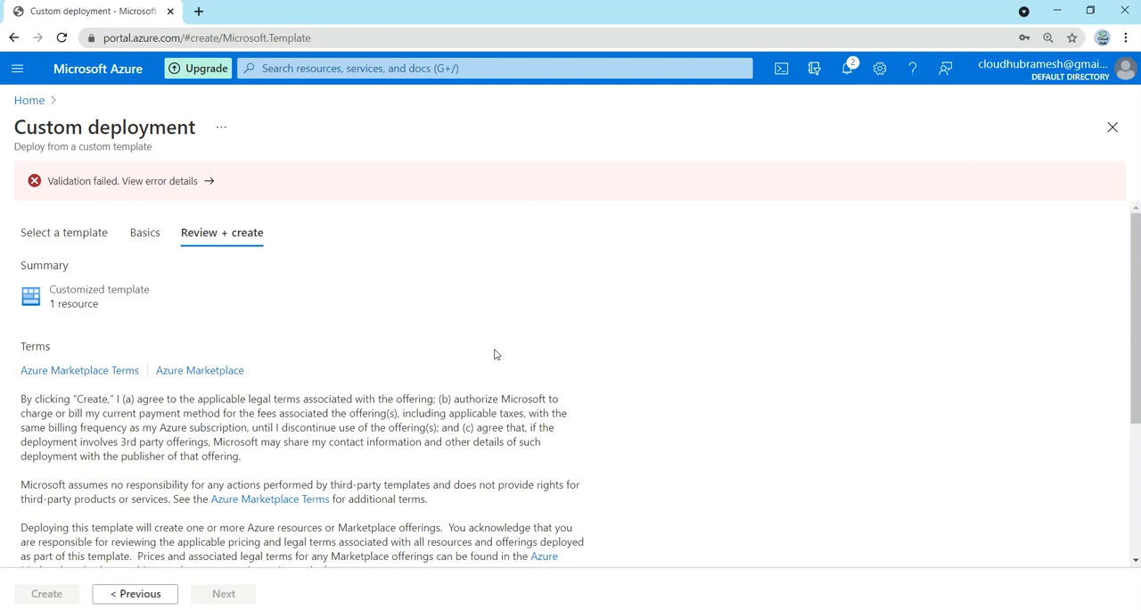
{"action": "left_click", "coordinate": [202, 182]}
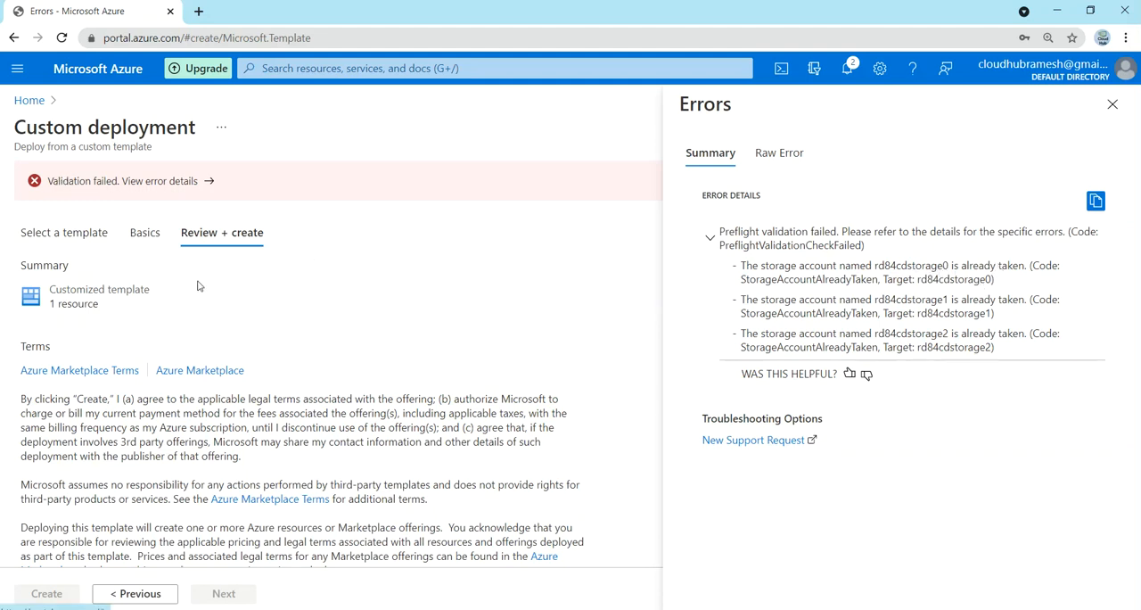
{"action": "left_click", "coordinate": [143, 233]}
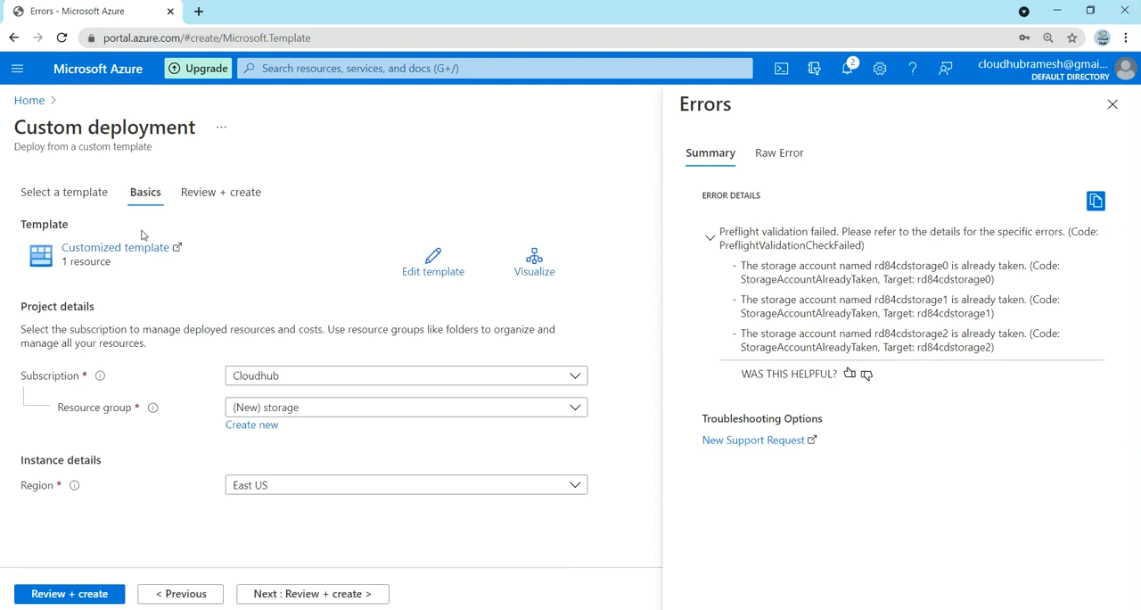
Step: Change the storage account name prefix in the template's concat expression to rd845cdstorage and save the template
{"action": "left_click", "coordinate": [456, 282]}
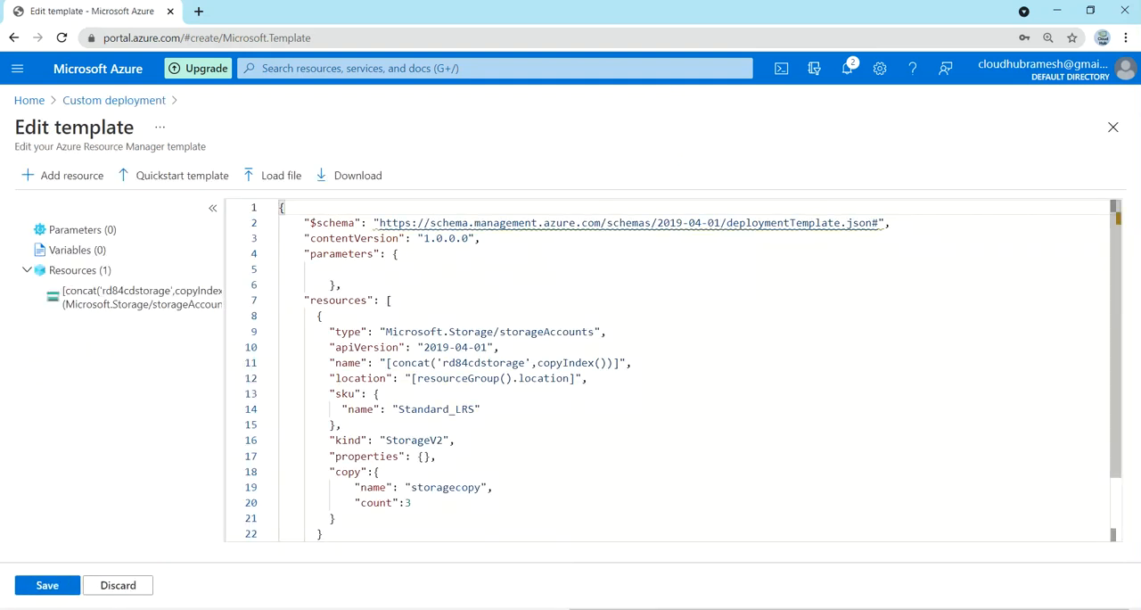
{"action": "left_click", "coordinate": [468, 363]}
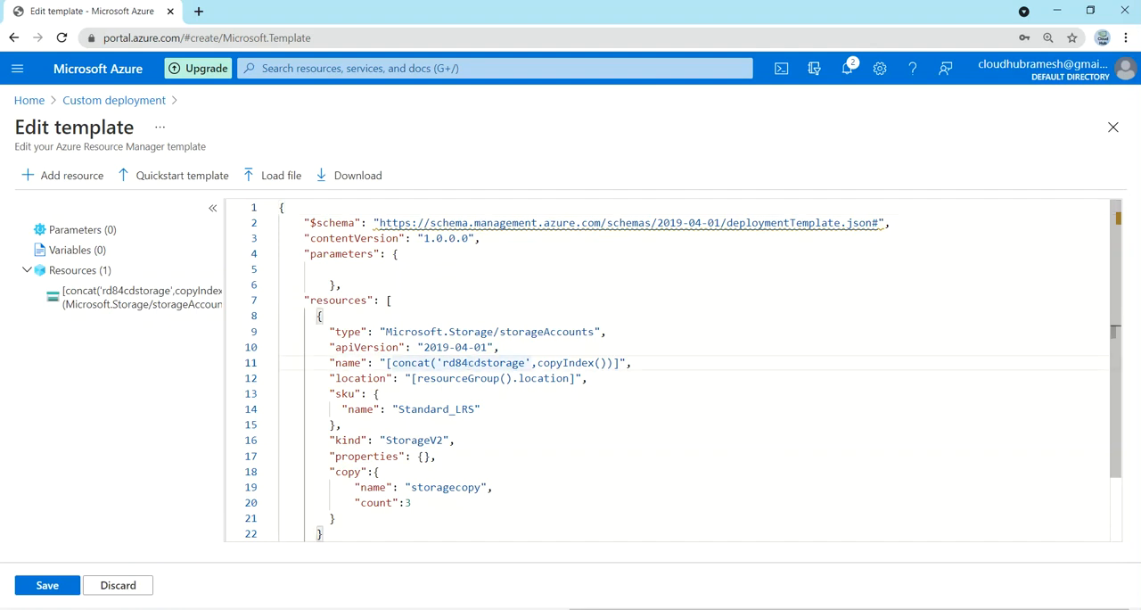
{"action": "type", "text": "5"}
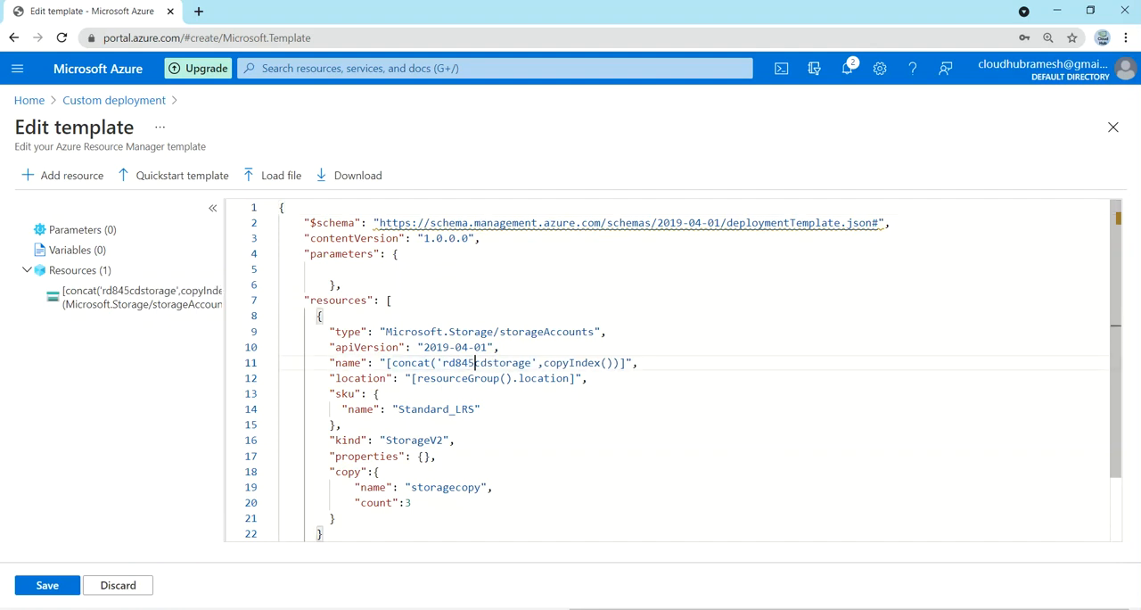
{"action": "left_click", "coordinate": [51, 585]}
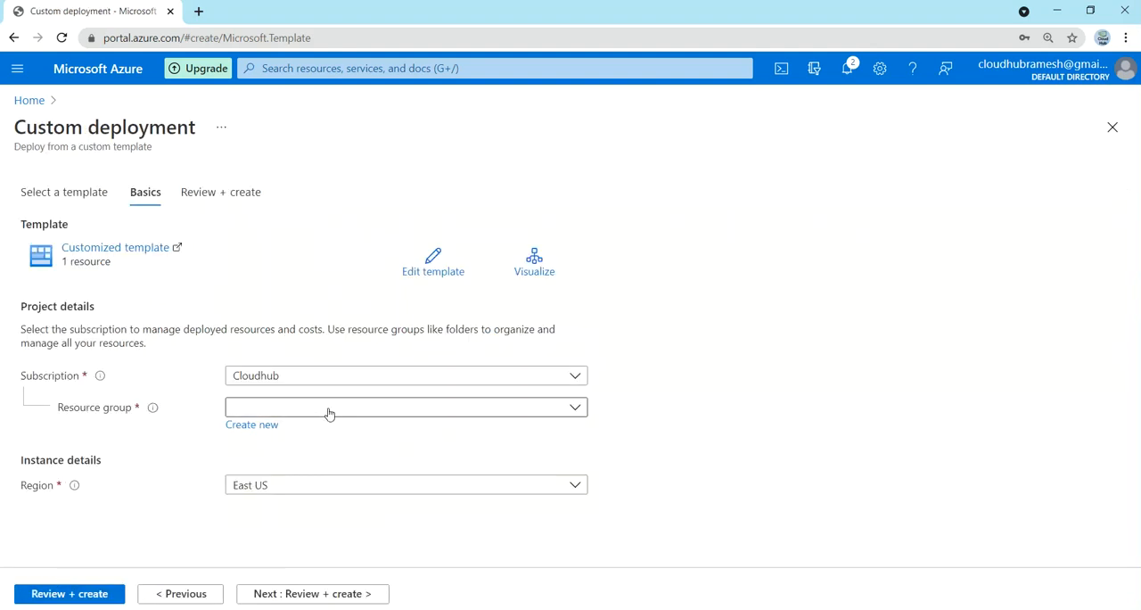
Step: Select the existing storage resource group, validate the custom deployment, and create it
{"action": "left_click", "coordinate": [328, 412]}
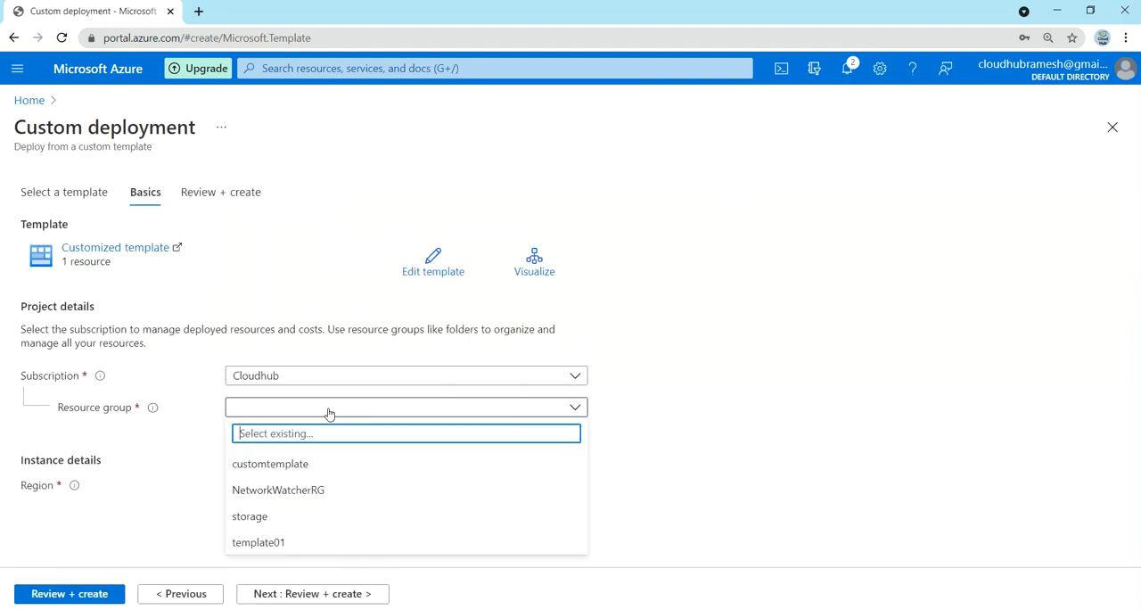
{"action": "left_click", "coordinate": [273, 519]}
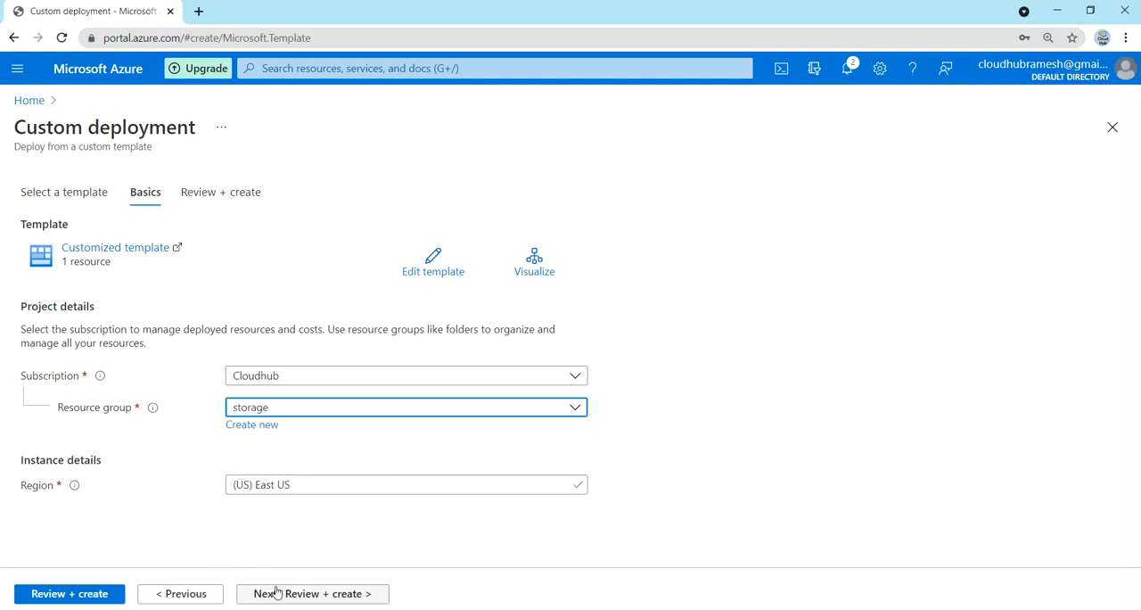
{"action": "left_click", "coordinate": [300, 599]}
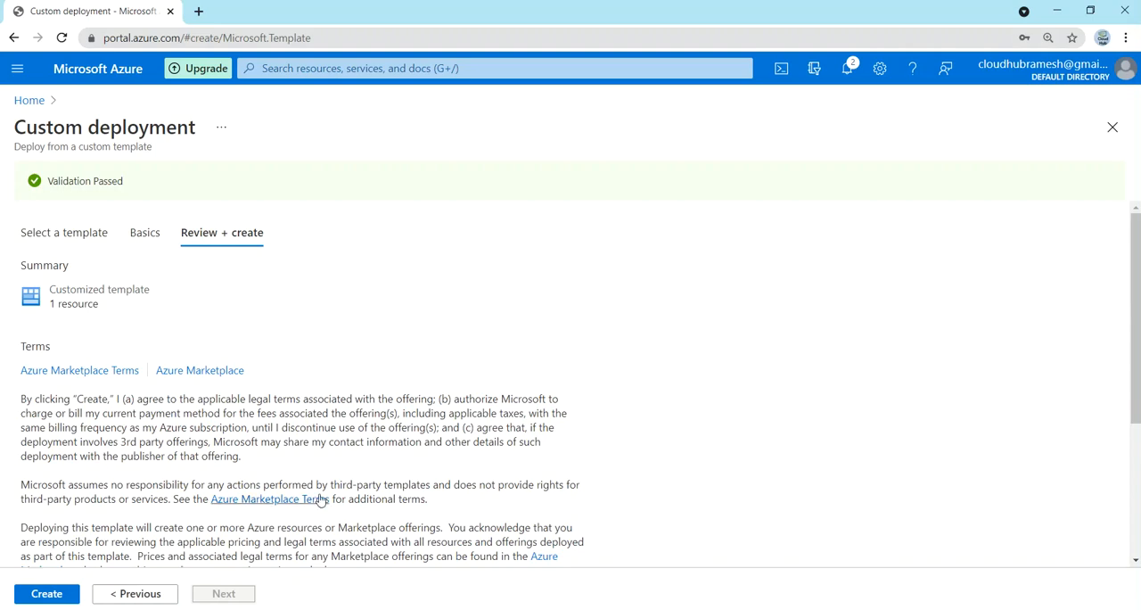
{"action": "scroll", "coordinate": [319, 501], "scroll_direction": "down", "scroll_amount": 3}
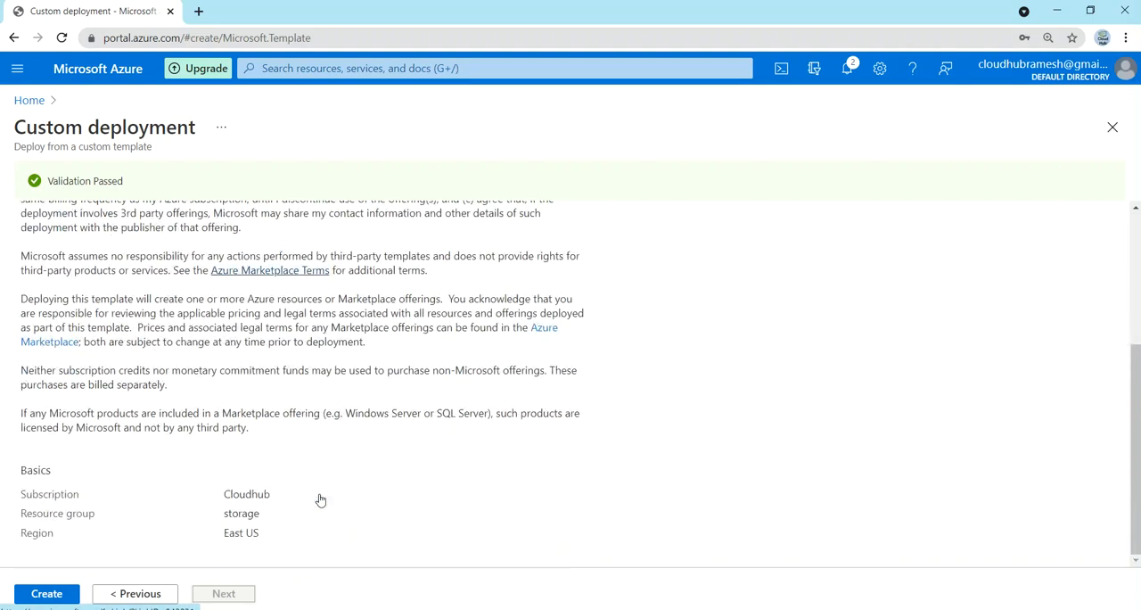
{"action": "left_click", "coordinate": [41, 593]}
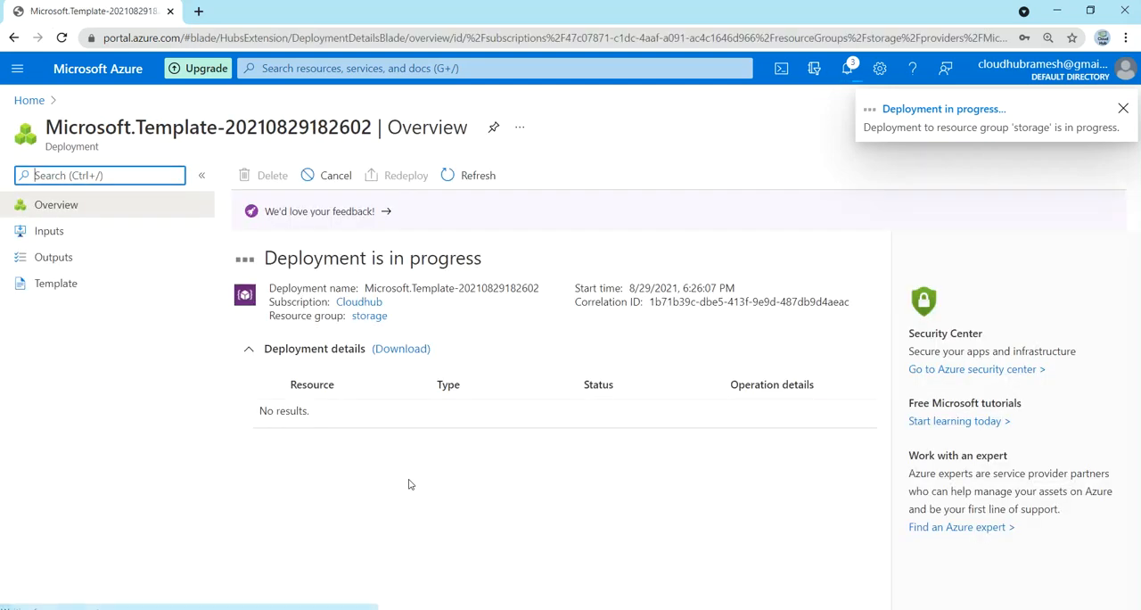
Step: Refresh the deployment status, open the storage resource group, and refresh its resource list to check the deployed storage accounts
{"action": "left_click", "coordinate": [459, 182]}
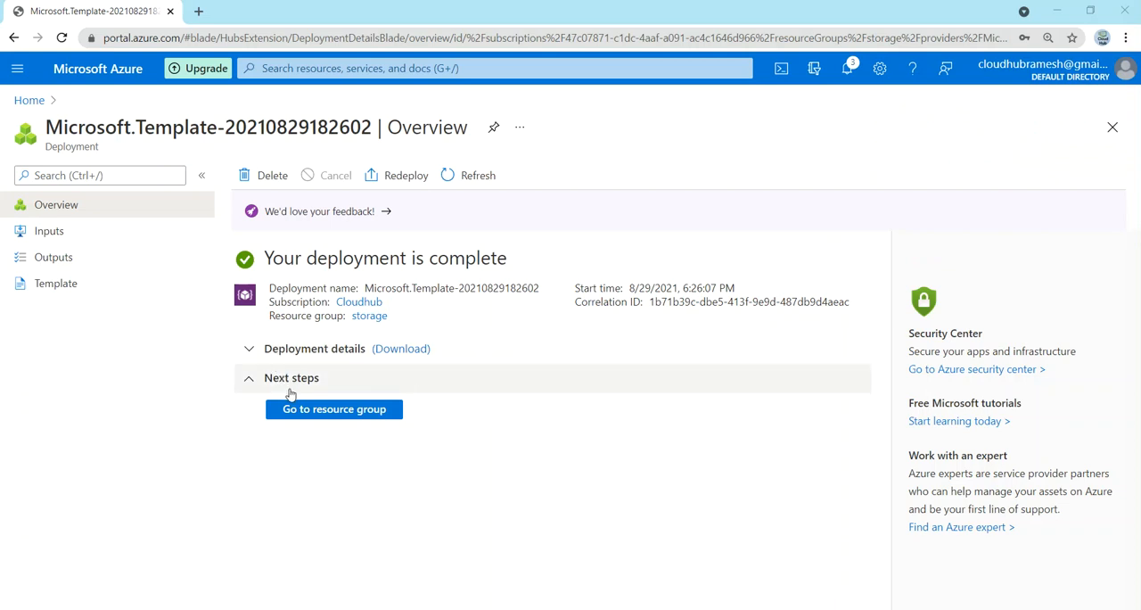
{"action": "left_click", "coordinate": [301, 410]}
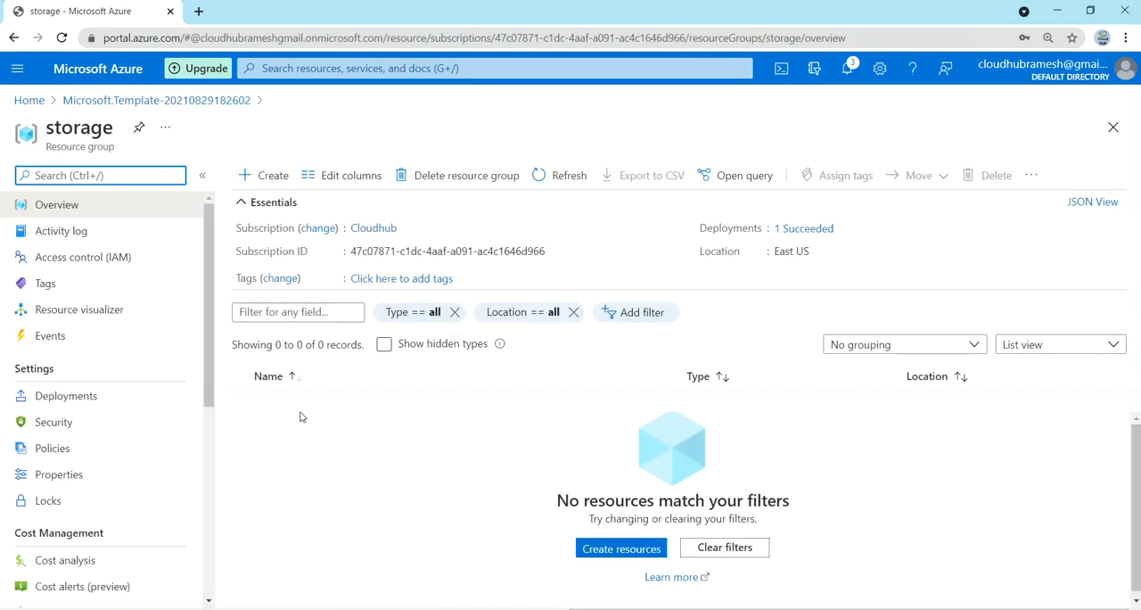
{"action": "left_click", "coordinate": [571, 179]}
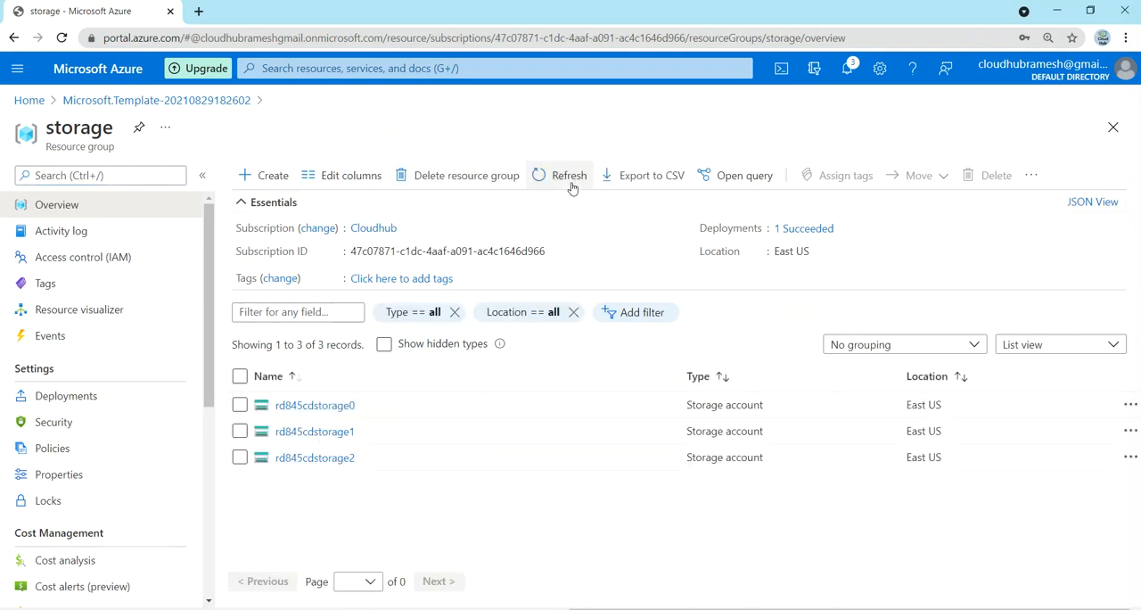